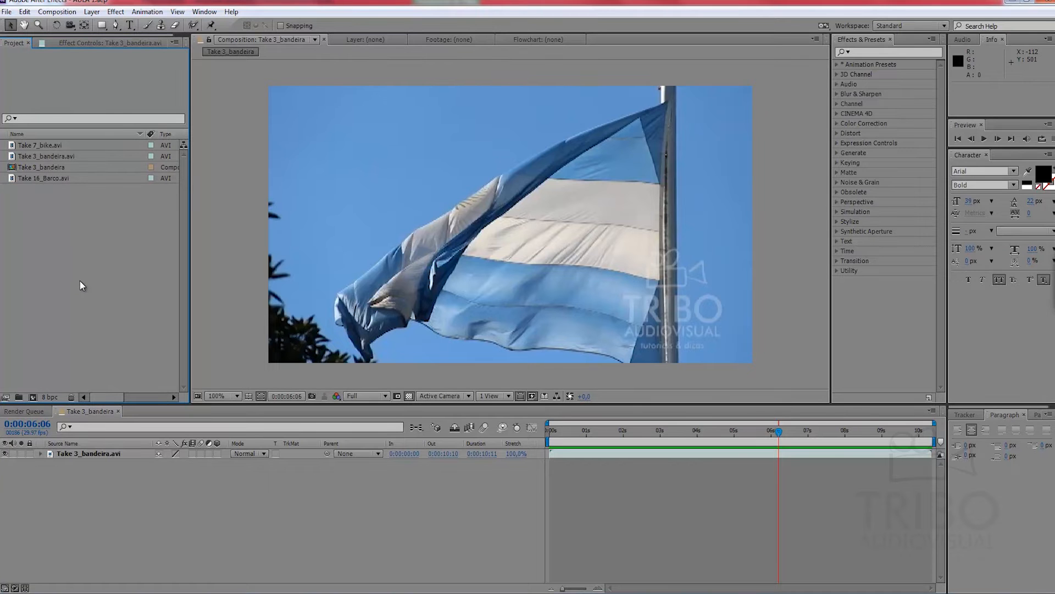
Step: Apply the Reduce Interlace Flicker effect to the Take 3_bandeira.avi layer
left_click_drag(653, 433, 692, 432)
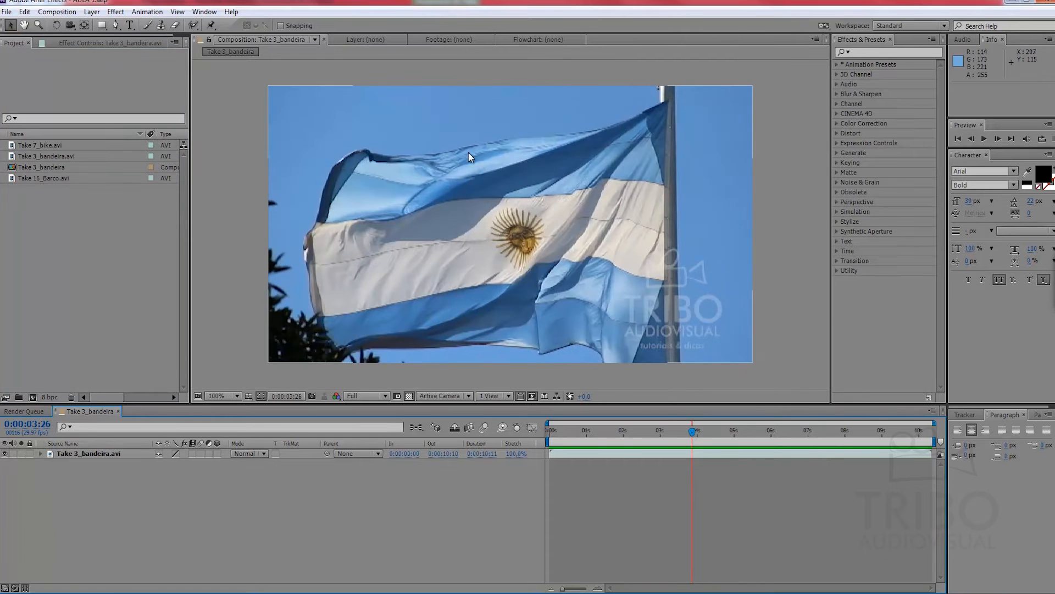
left_click(114, 454)
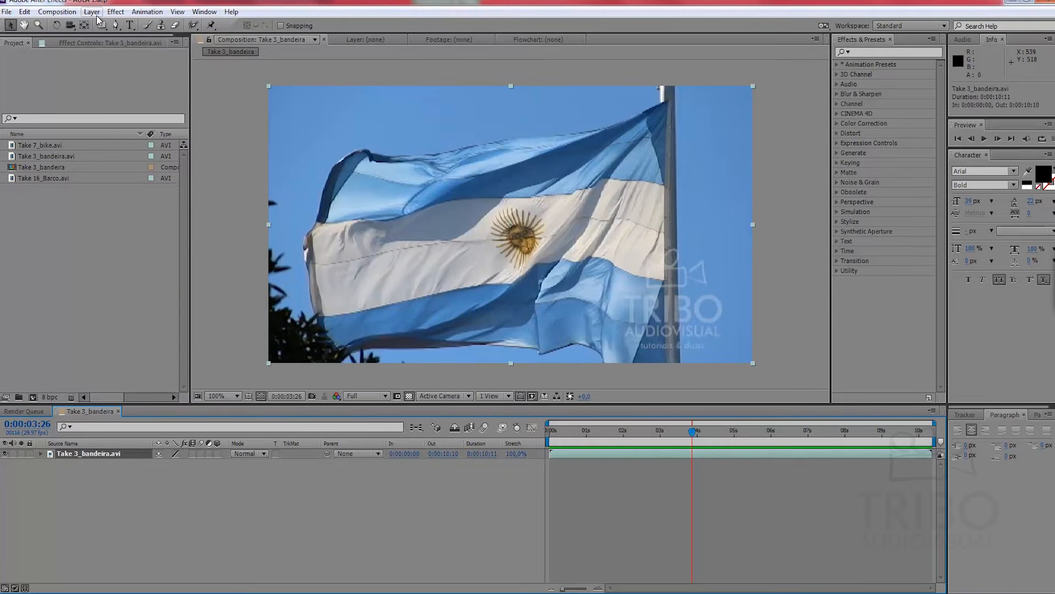
left_click(115, 12)
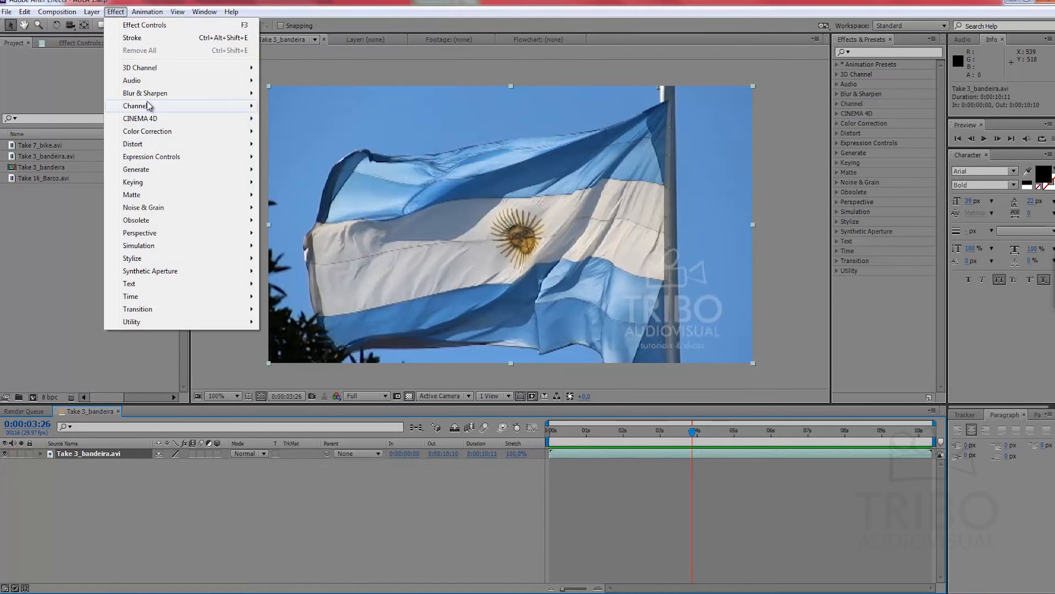
mouse_move(183, 96)
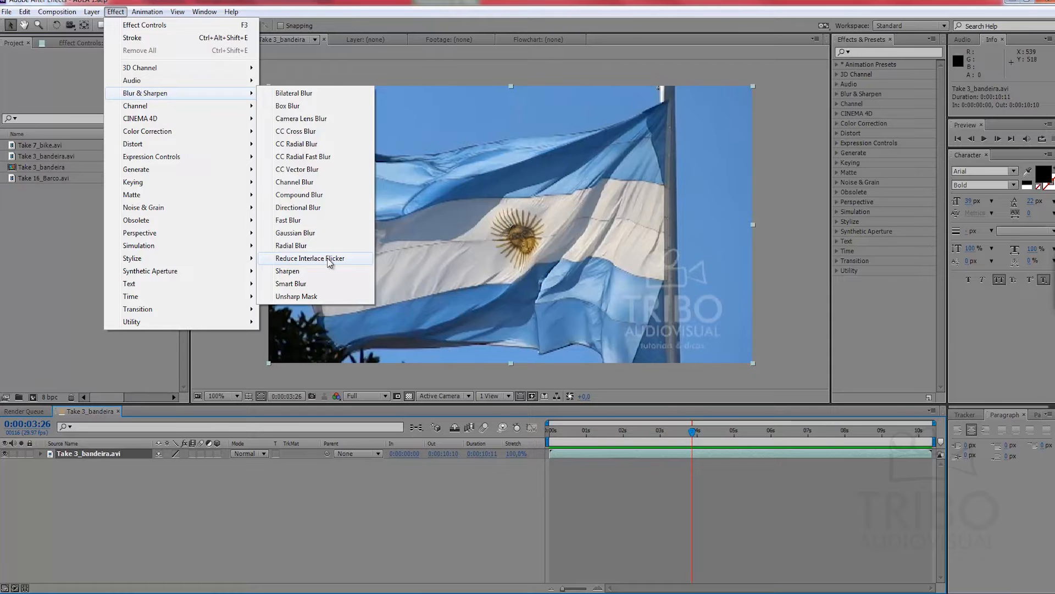
left_click(330, 260)
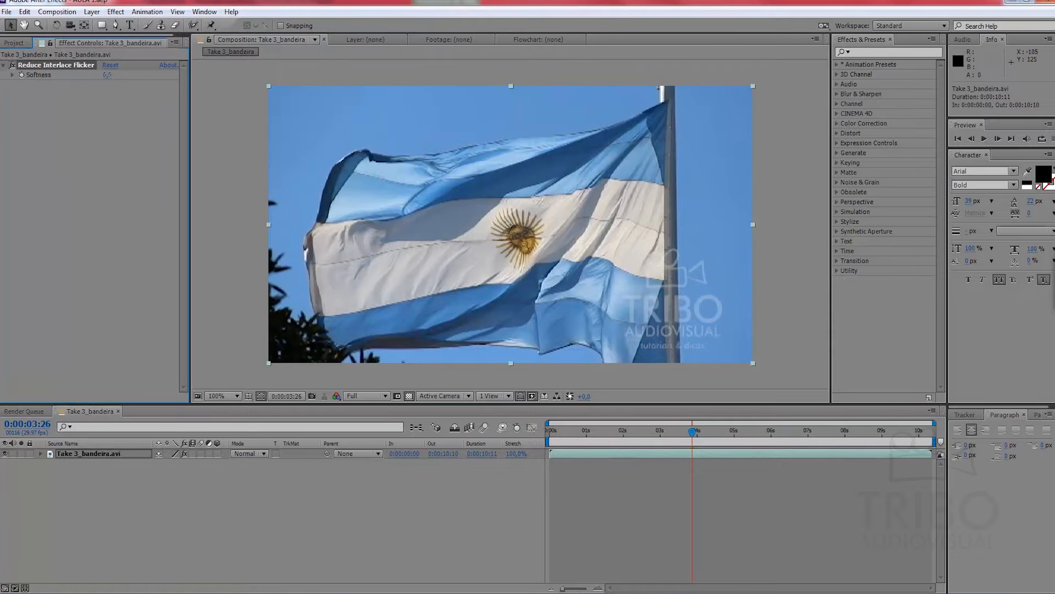
Step: Set the Softness of Reduce Interlace Flicker to 1 and scrub the flag footage to check it
left_click(108, 75)
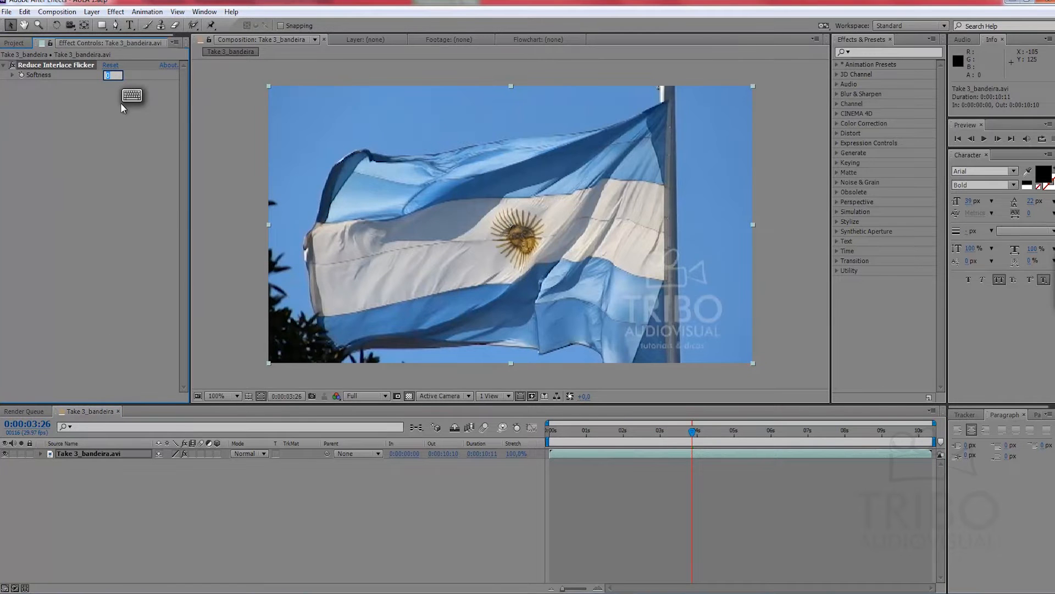
left_click(114, 96)
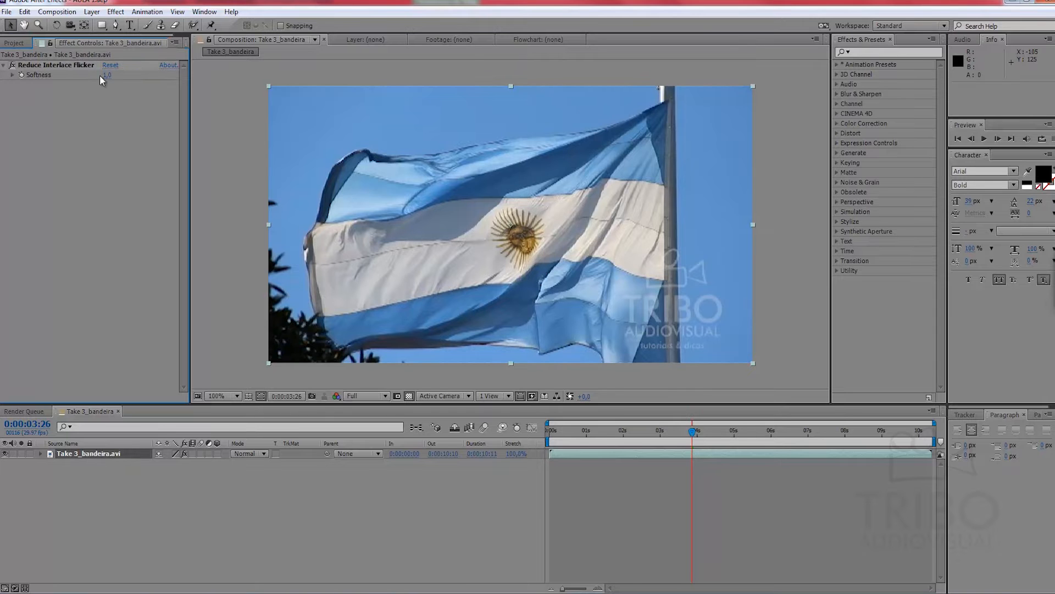
left_click_drag(683, 434, 782, 417)
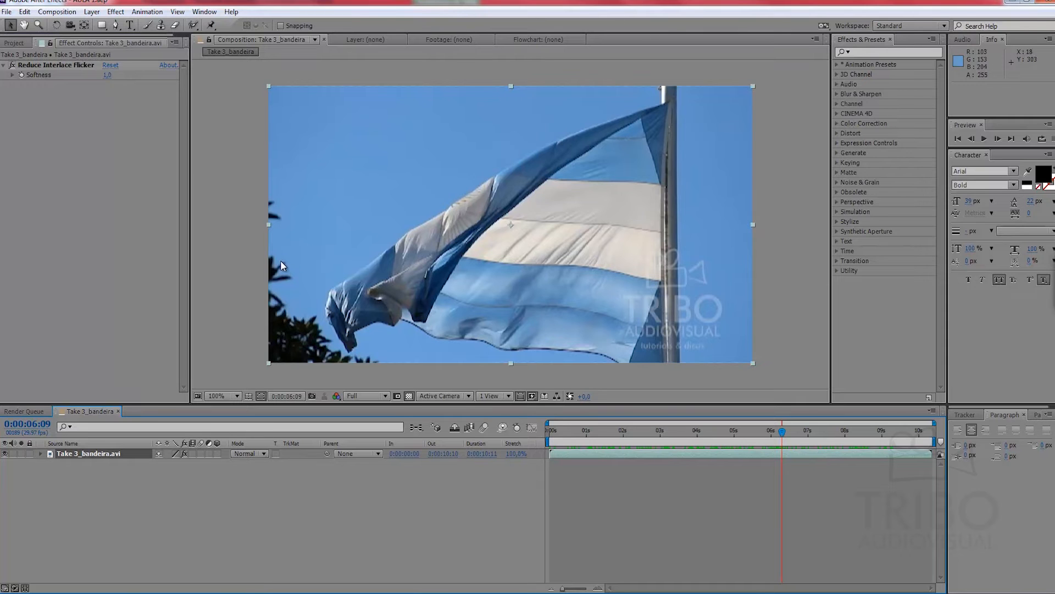
Step: Set the flicker effect's Softness to 2 and return the current time to the start
left_click(108, 75)
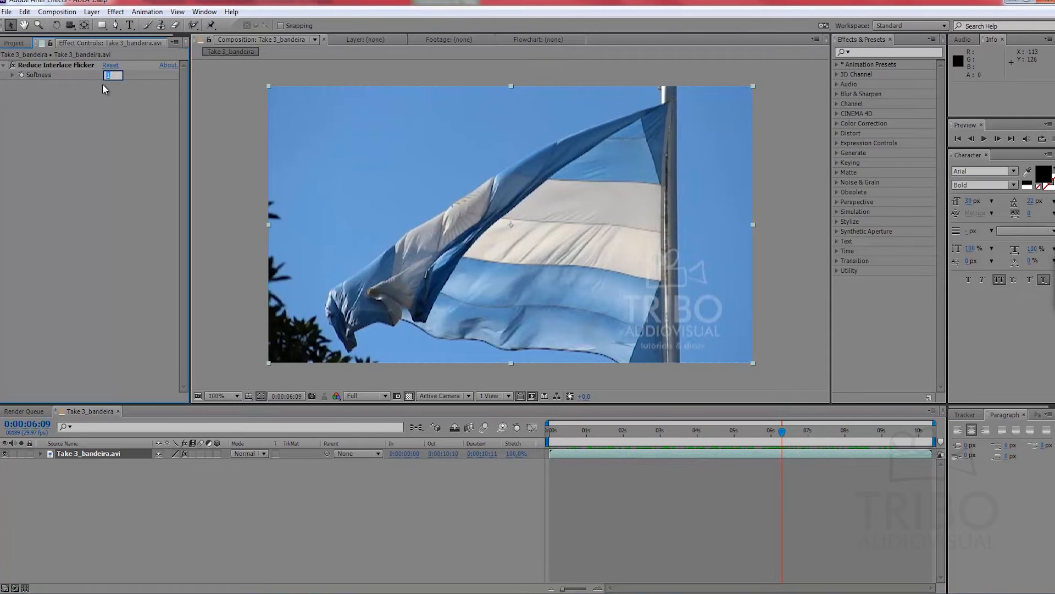
type("2")
key("Return")
left_click_drag(781, 430, 542, 438)
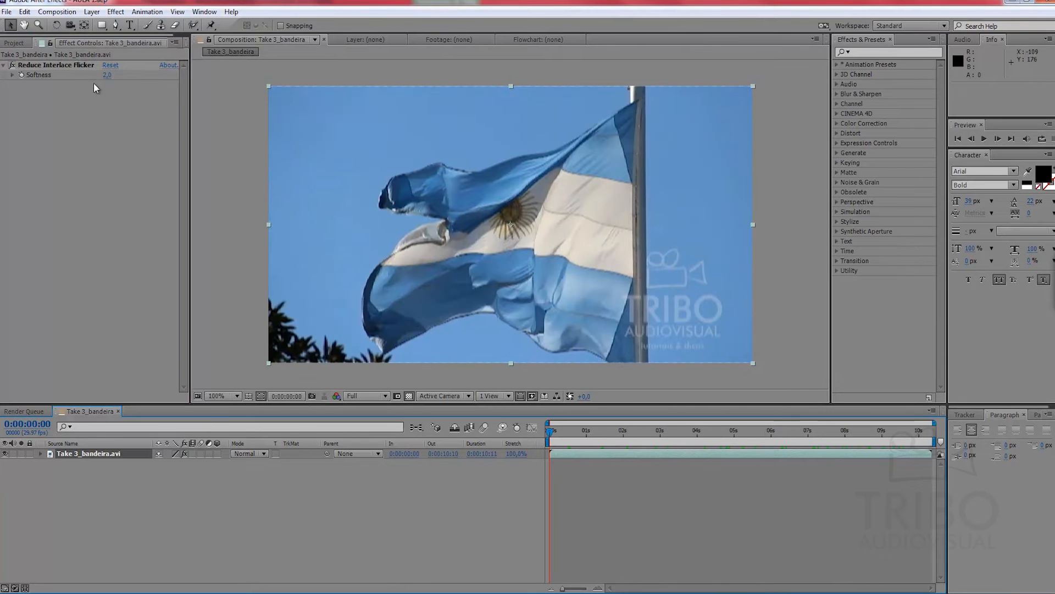
Step: Remove the Reduce Interlace Flicker effect from the flag layer
left_click(107, 75)
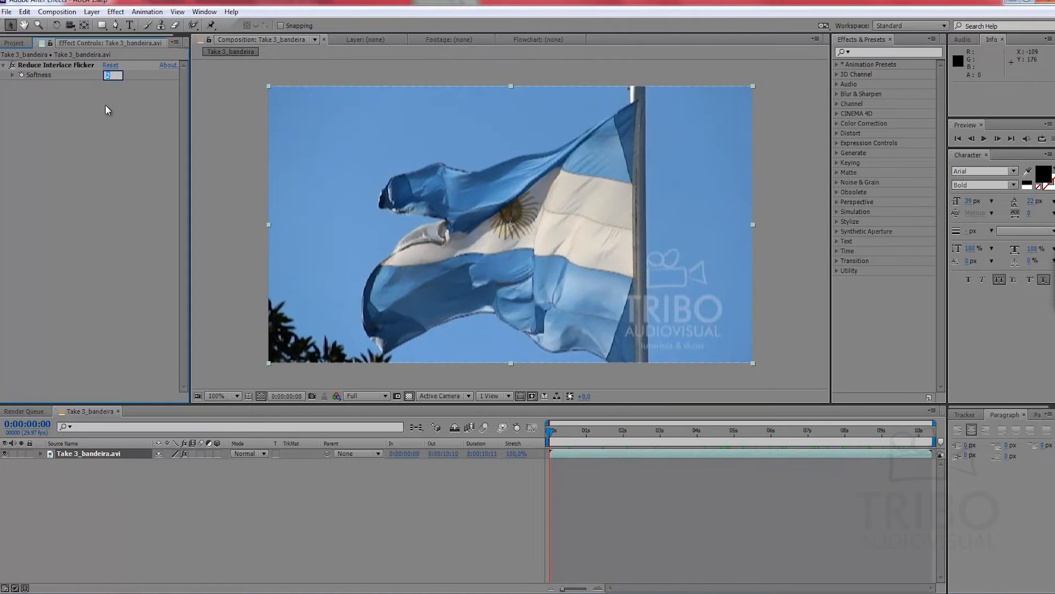
left_click(54, 67)
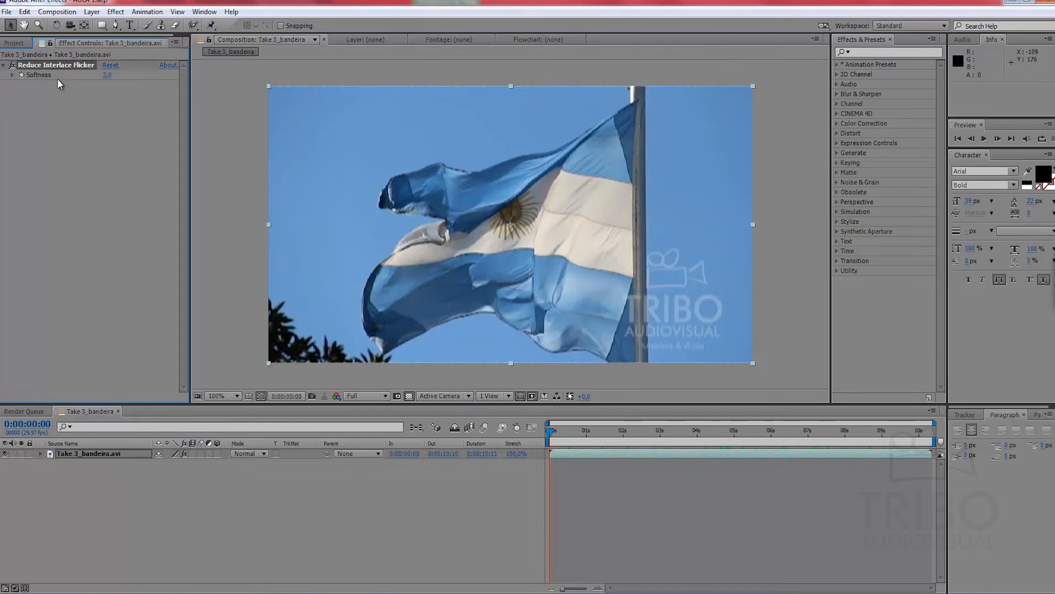
key("Delete")
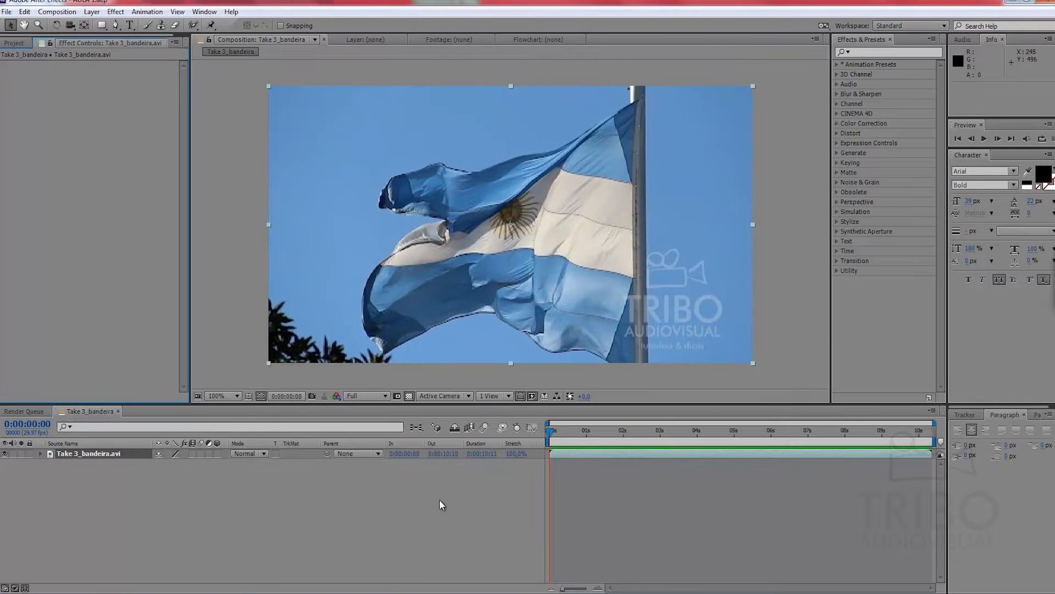
Step: Search the effects and presets for "gray" and apply the Grayscale 2 preset to the Take 3_bandeira.avi layer
left_click(423, 503)
left_click_drag(553, 430, 631, 430)
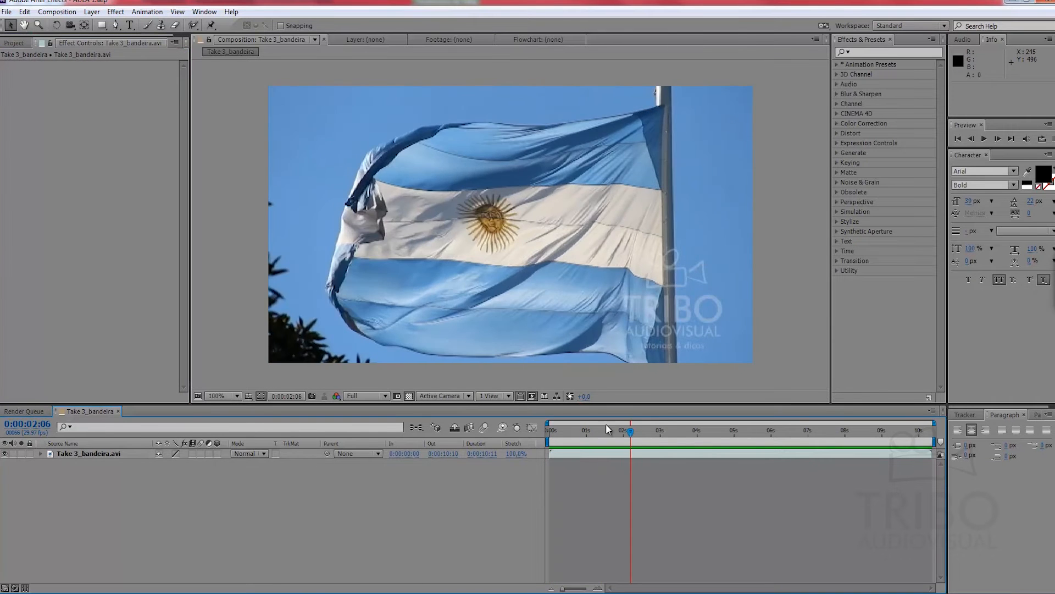
left_click(861, 53)
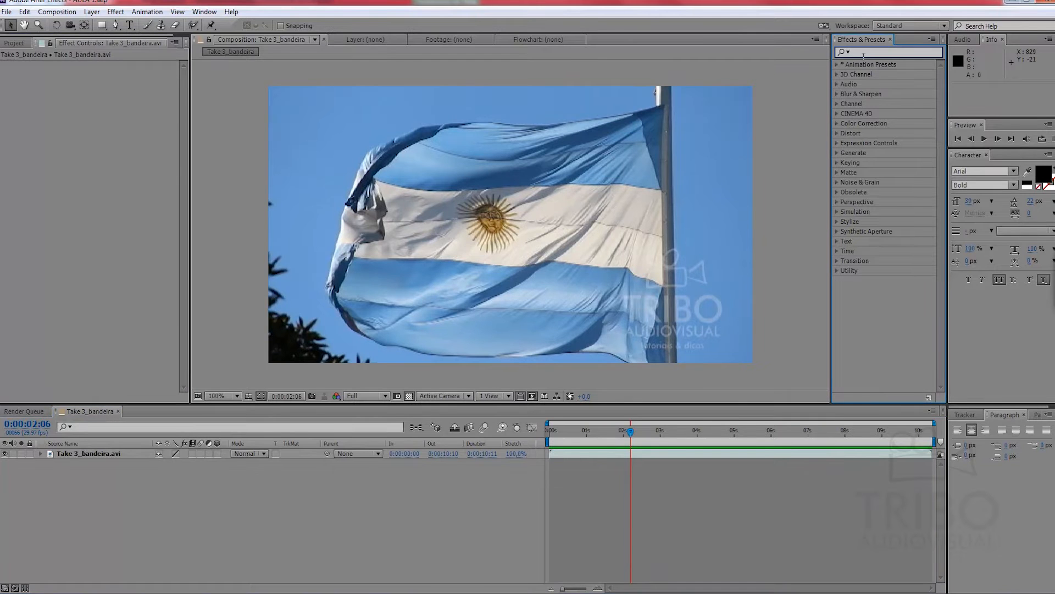
type("des")
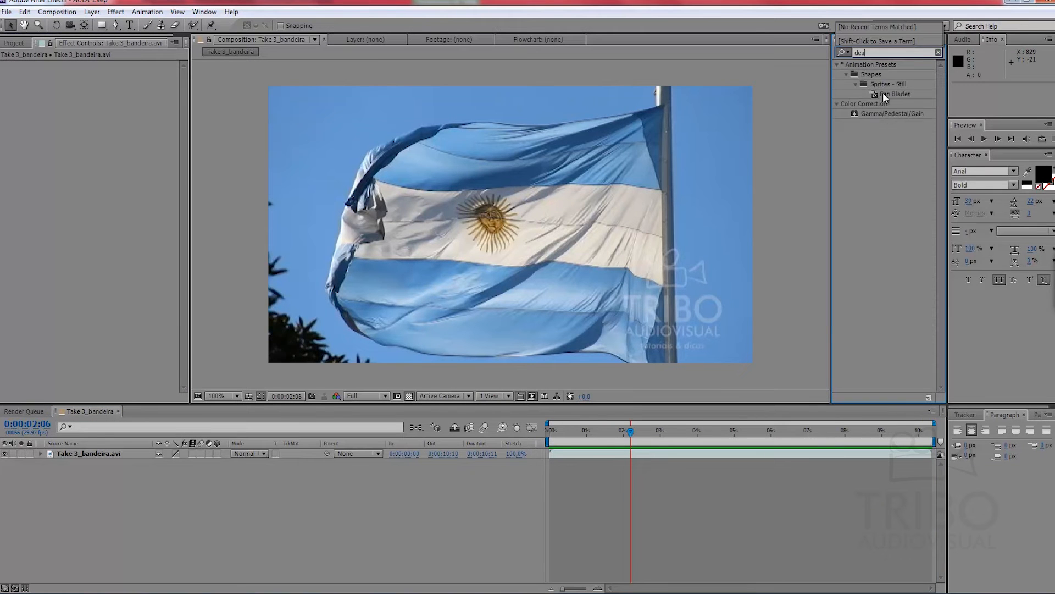
key("Return")
type("gray")
left_click_drag(891, 95, 565, 451)
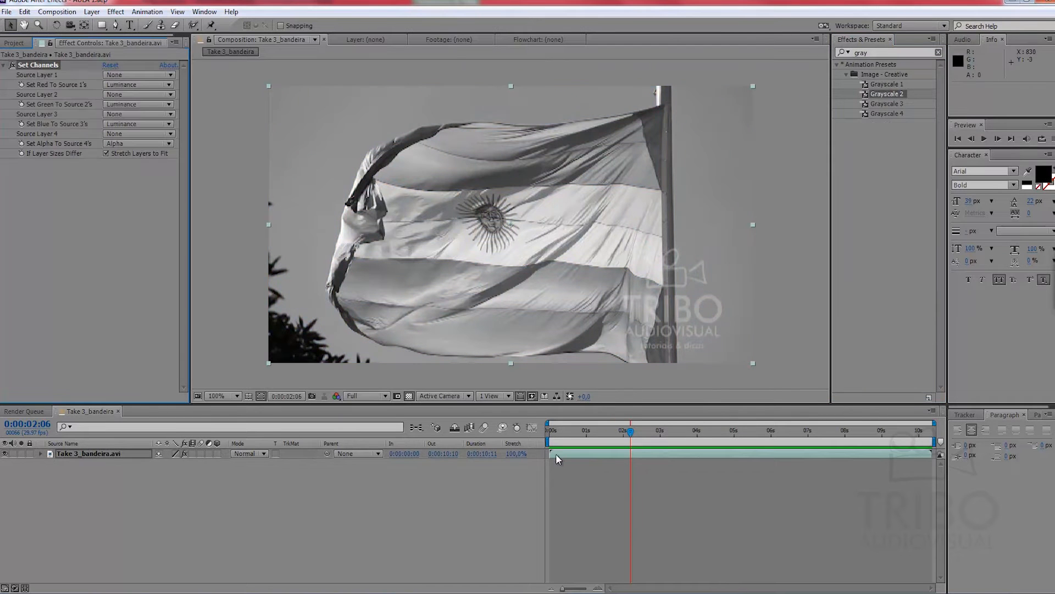
Step: Scale the flag layer down to 17% and turn off the composition's transparency grid
left_click(14, 44)
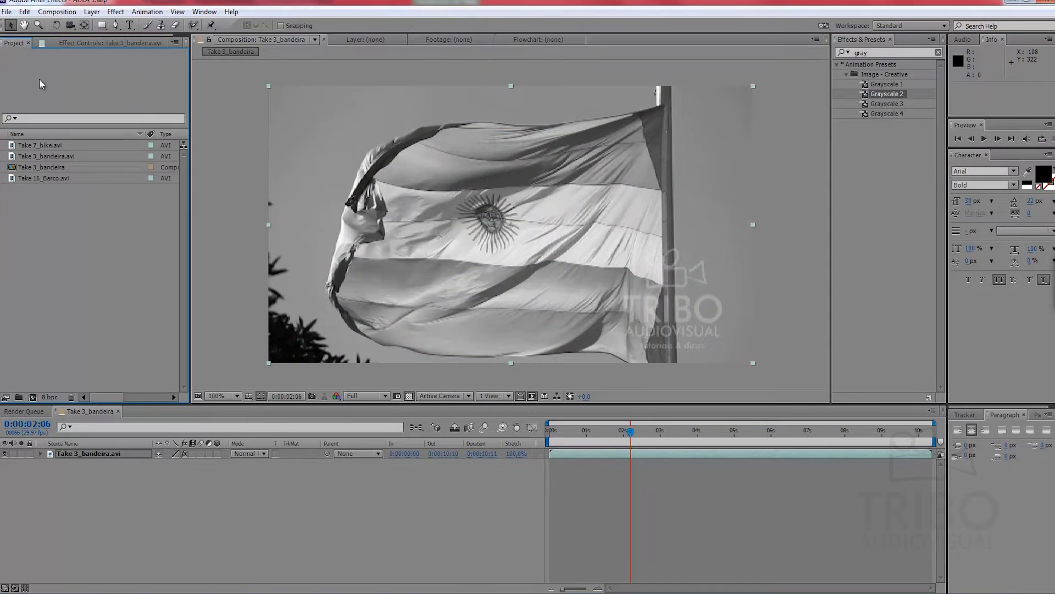
left_click(137, 455)
key("s")
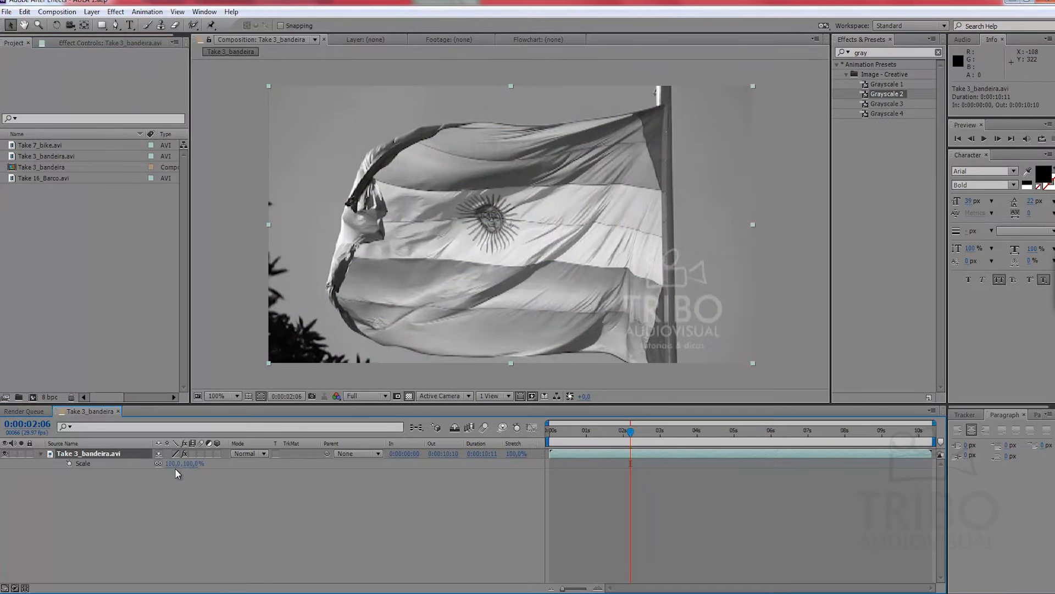
left_click_drag(191, 463, 151, 465)
left_click(409, 395)
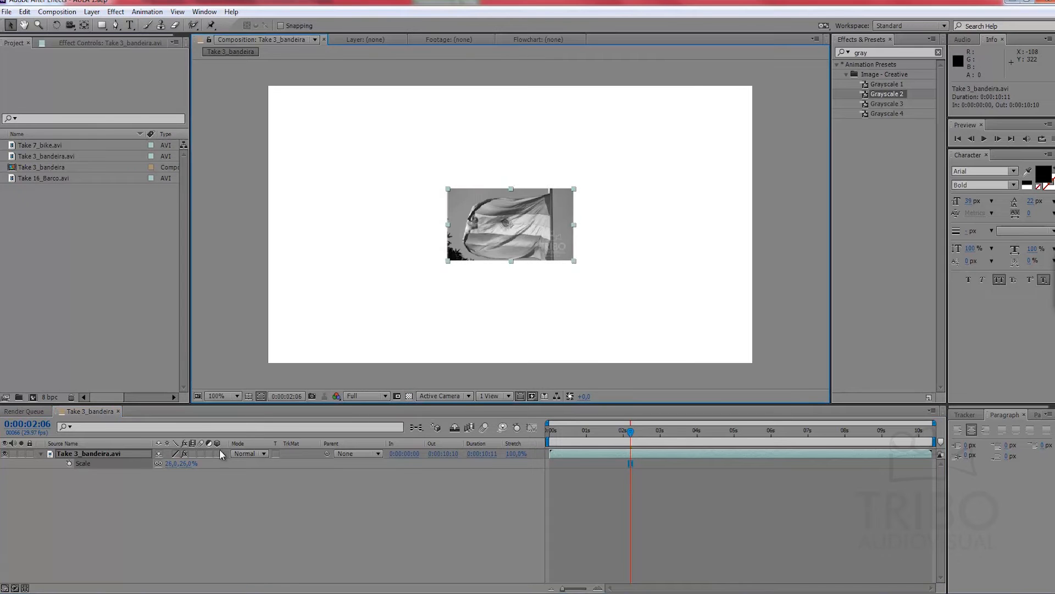
left_click_drag(174, 471, 173, 469)
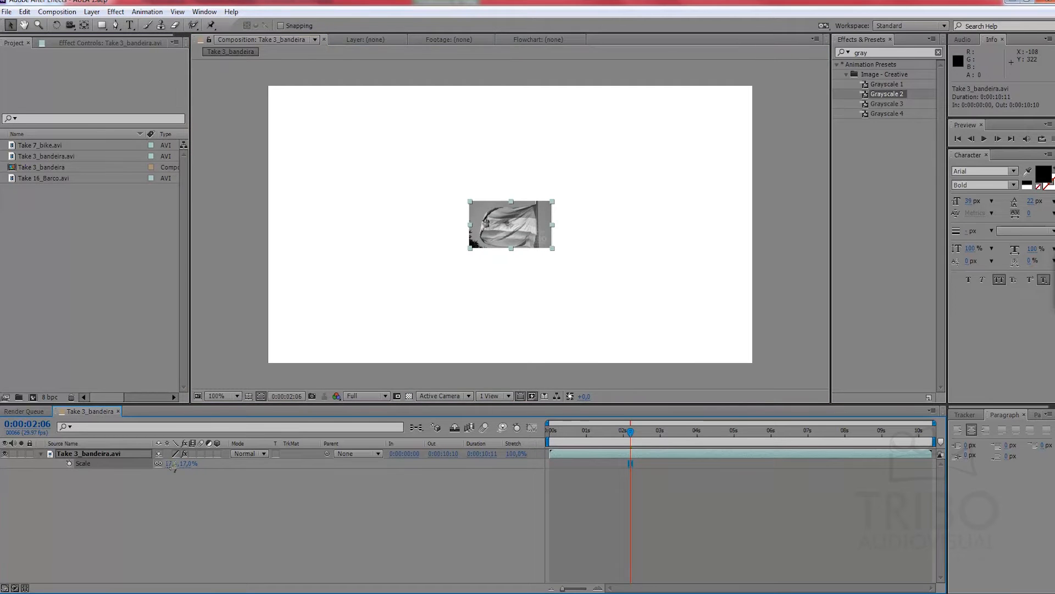
Step: Move the flag layer to position 201, 240 and place a Position keyframe for it at the start of the timeline
key("p")
left_click_drag(163, 467, 76, 468)
left_click(70, 463)
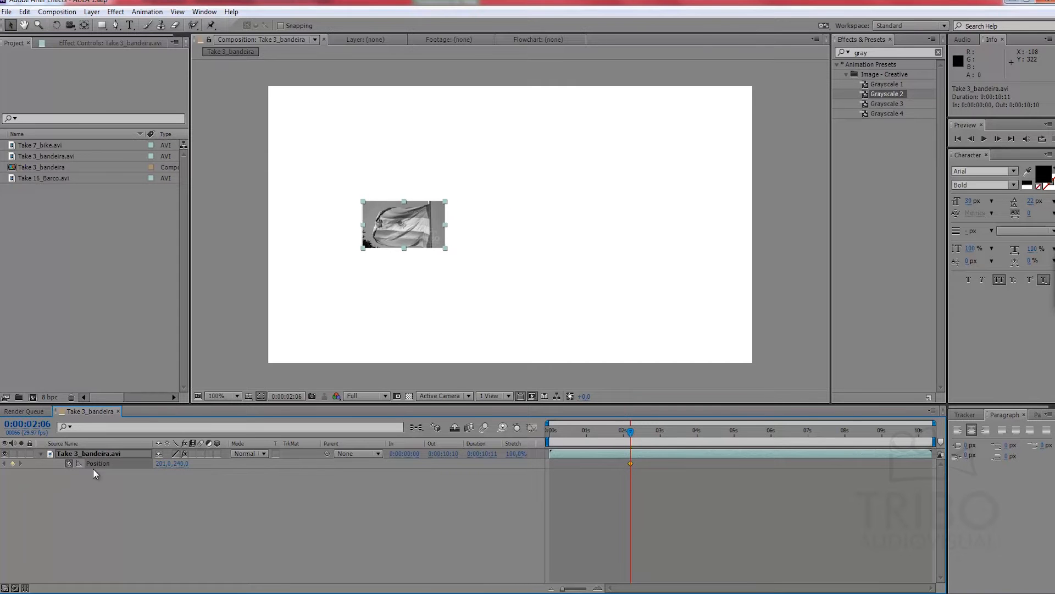
left_click_drag(635, 432, 722, 432)
left_click_drag(630, 464, 553, 466)
Step: End the work area at 0:00:02:27 and trim the composition to the work area
left_click_drag(696, 428, 657, 430)
key("n")
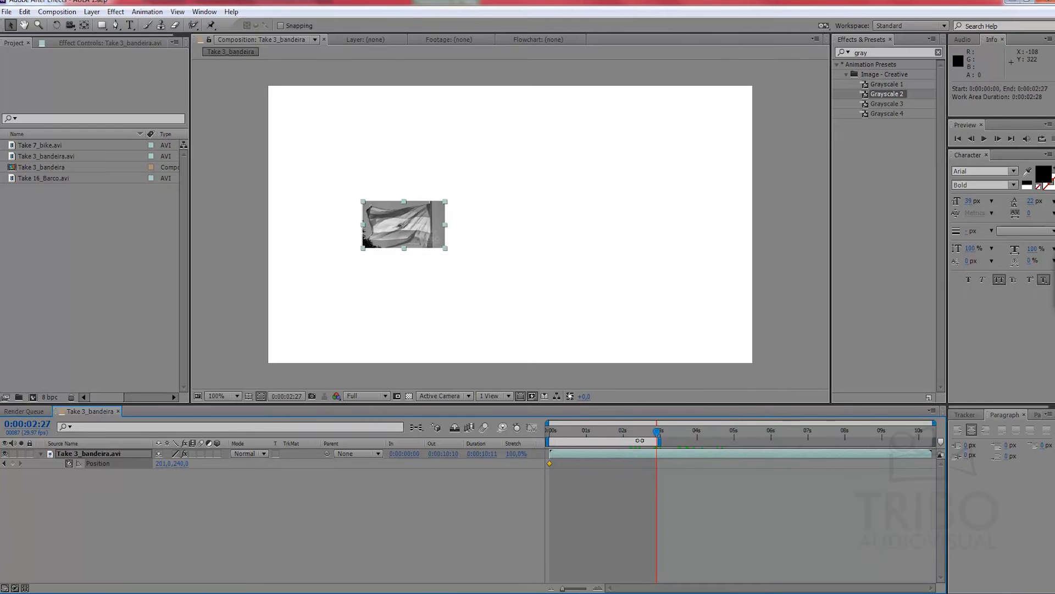
right_click(647, 442)
left_click(668, 472)
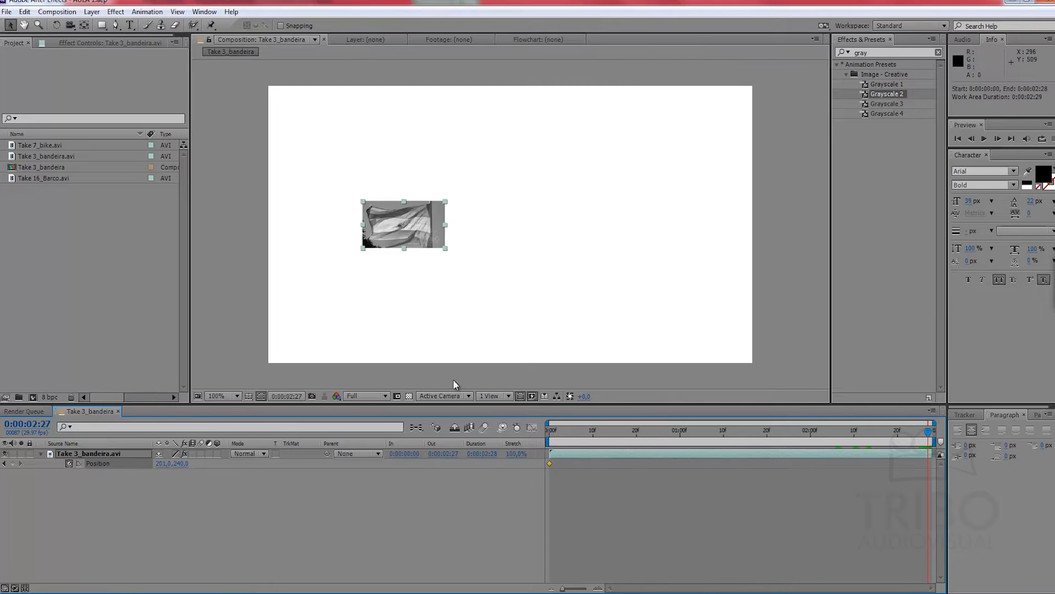
Step: Animate the flag layer to position 511, 240 at the composition's end, with Scale keyframes from 17% at the start to 31% at the end
mouse_move(162, 464)
left_mouse_down()
mouse_move(338, 463)
mouse_move(177, 466)
left_mouse_up()
key("shift+s")
key("Home")
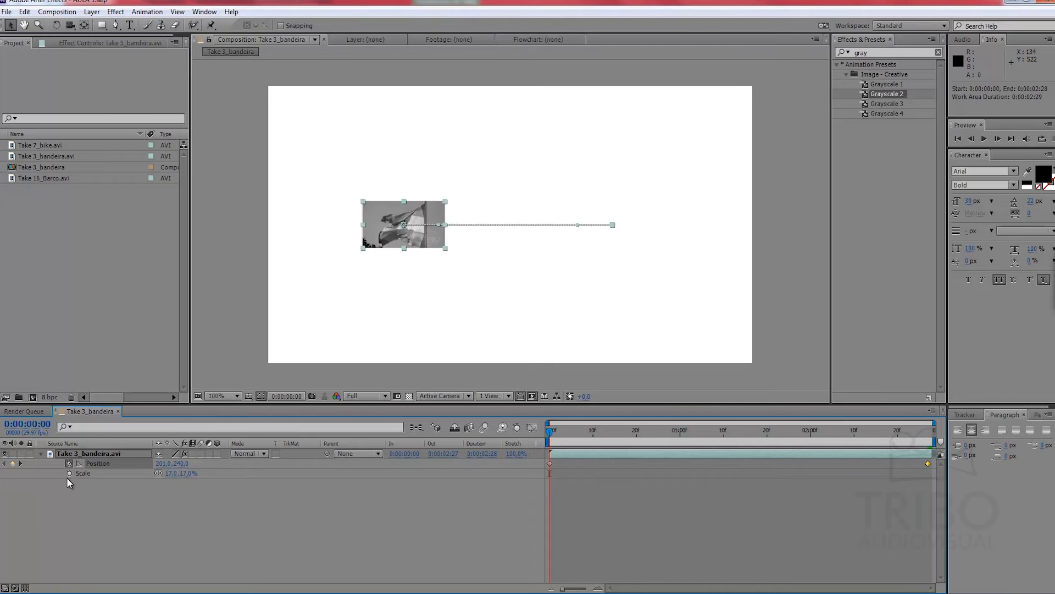
left_click(68, 472)
key("End")
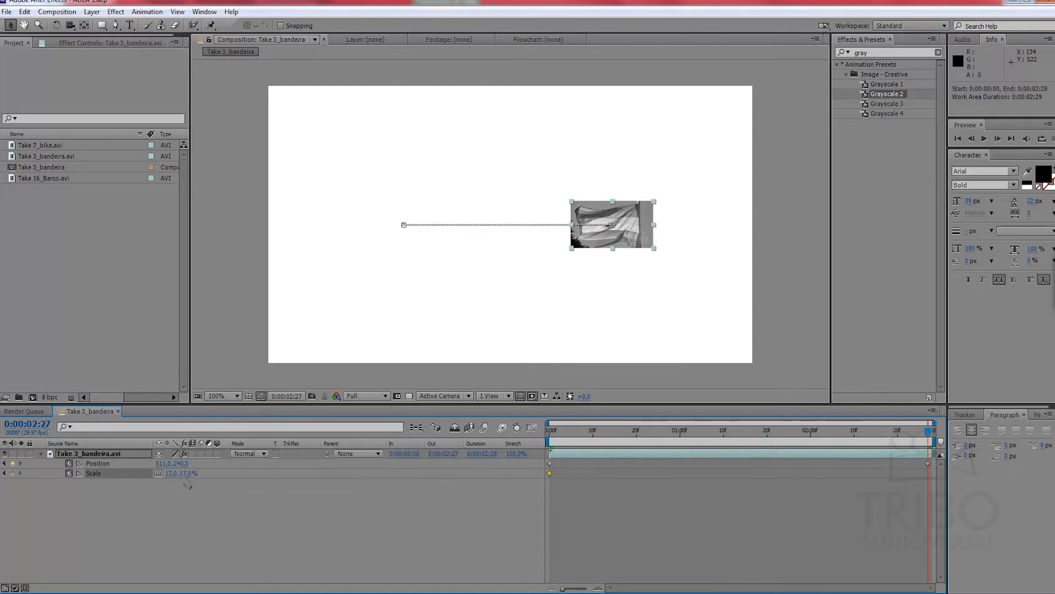
mouse_move(181, 473)
left_mouse_down()
mouse_move(209, 474)
mouse_move(200, 478)
left_mouse_up()
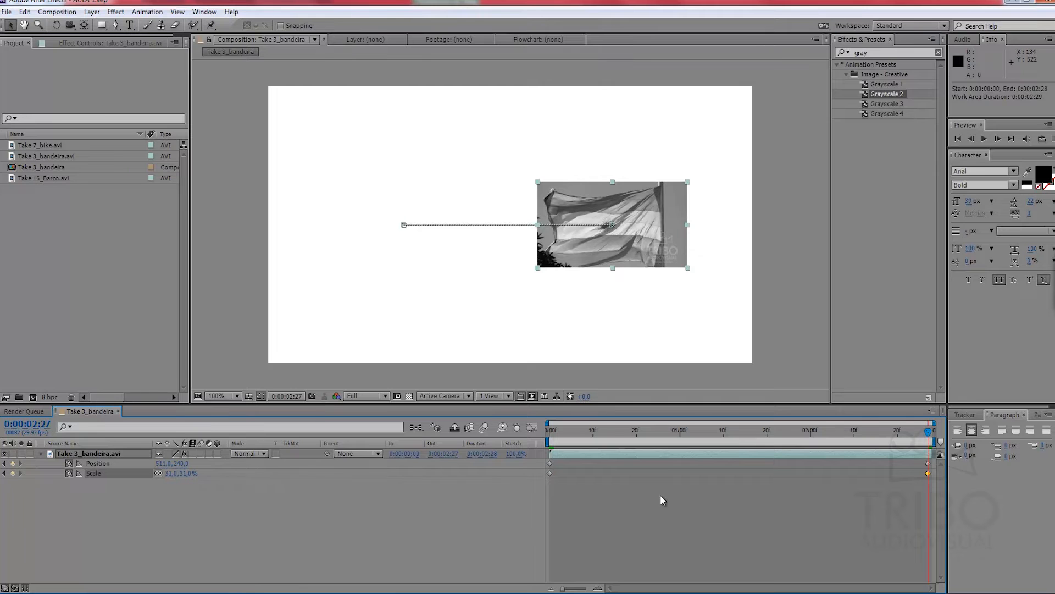
mouse_move(860, 434)
left_mouse_down()
mouse_move(575, 440)
mouse_move(859, 434)
left_mouse_up()
Step: Duplicate the animated Take 3_bandeira.avi layer with the current time at the start
left_click(40, 145)
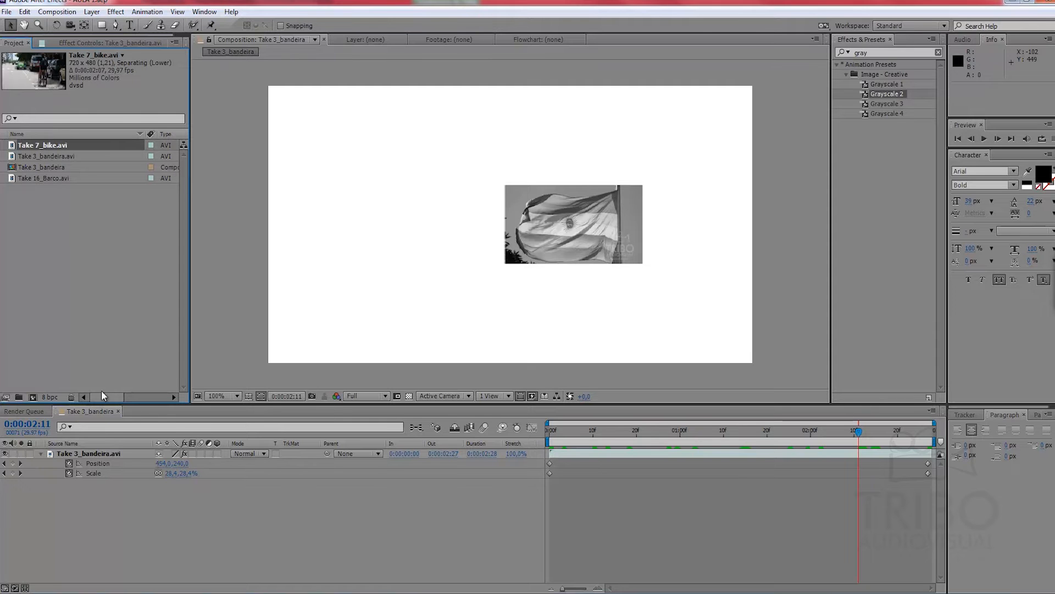
left_click(102, 453)
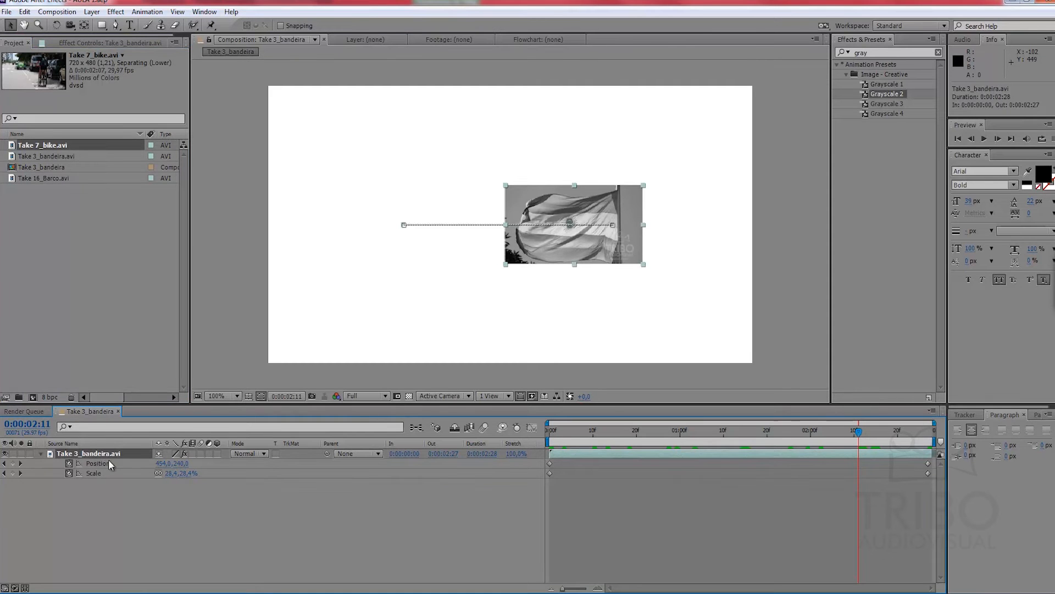
left_click_drag(773, 436, 411, 427)
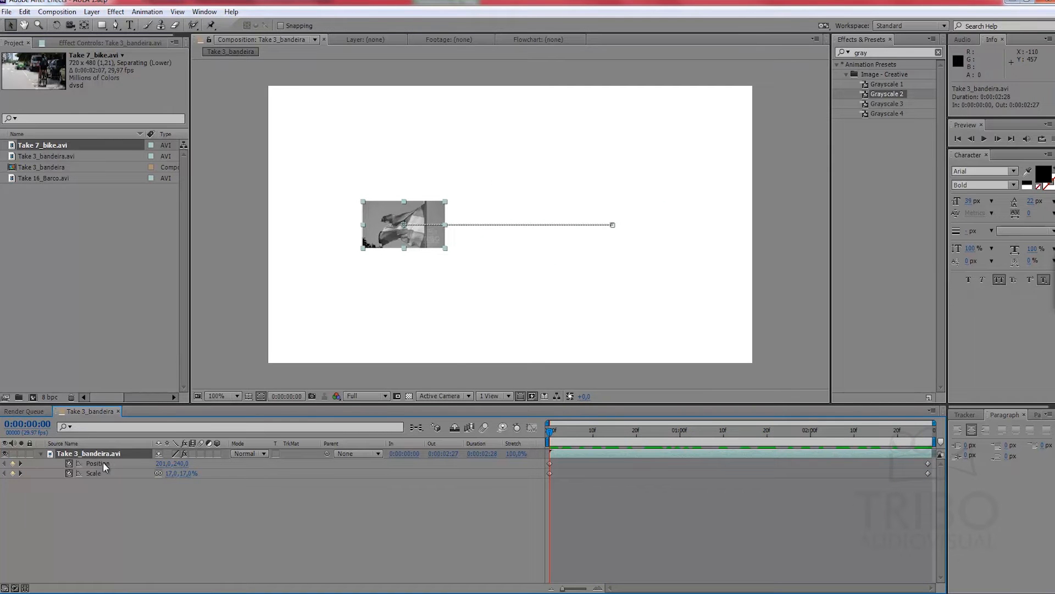
mouse_move(87, 457)
left_mouse_down()
mouse_move(88, 476)
mouse_move(96, 456)
left_mouse_up()
key("ctrl+d")
left_click(41, 464)
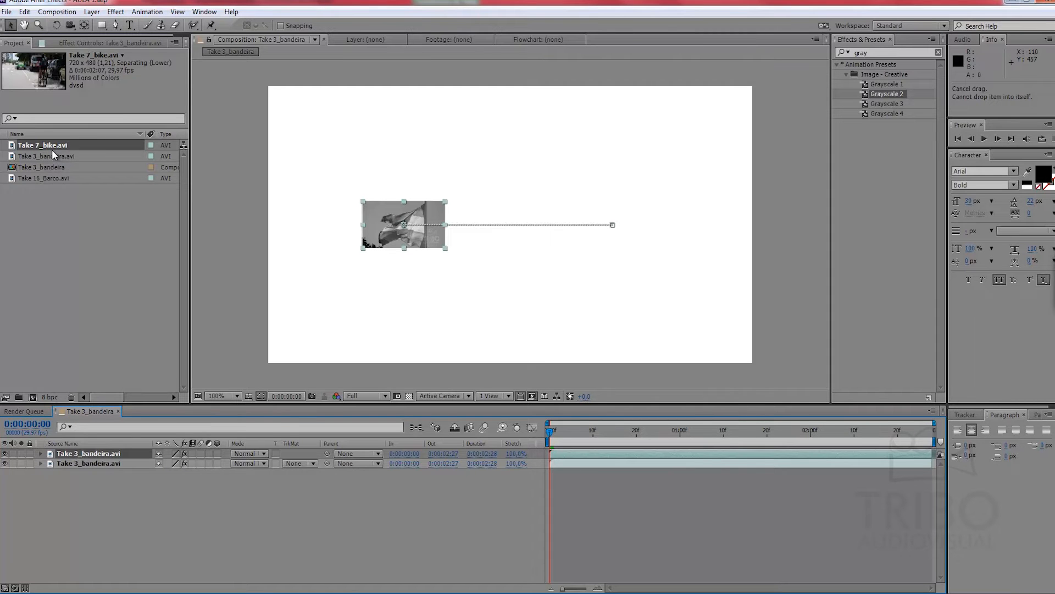
Step: Replace the source of the upper Take 3_bandeira.avi layer with Take 7_bike.avi and scrub to check the animation
left_click_drag(52, 144, 101, 454)
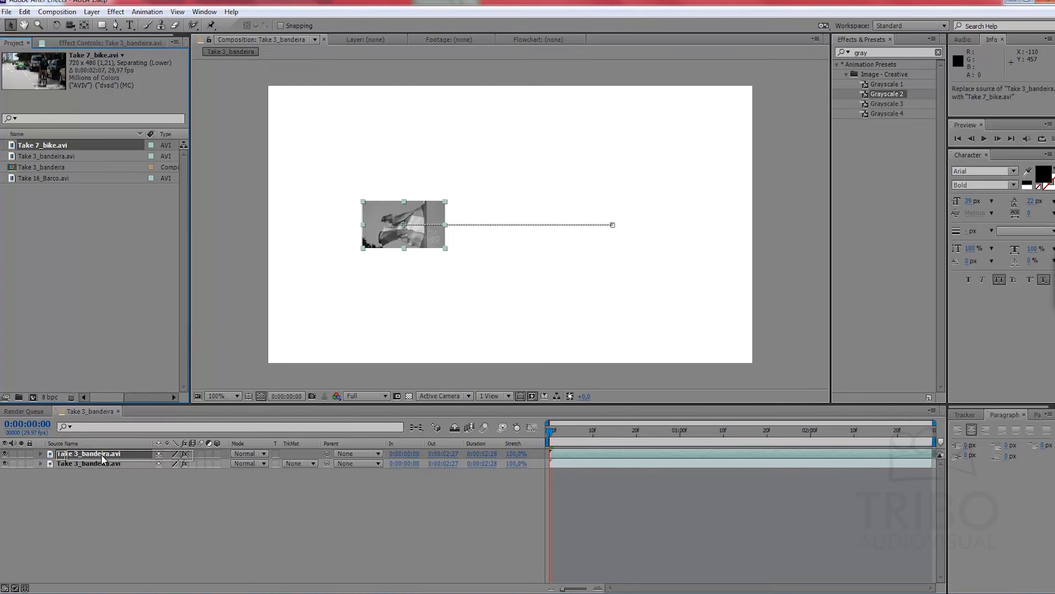
left_click_drag(101, 454, 100, 454)
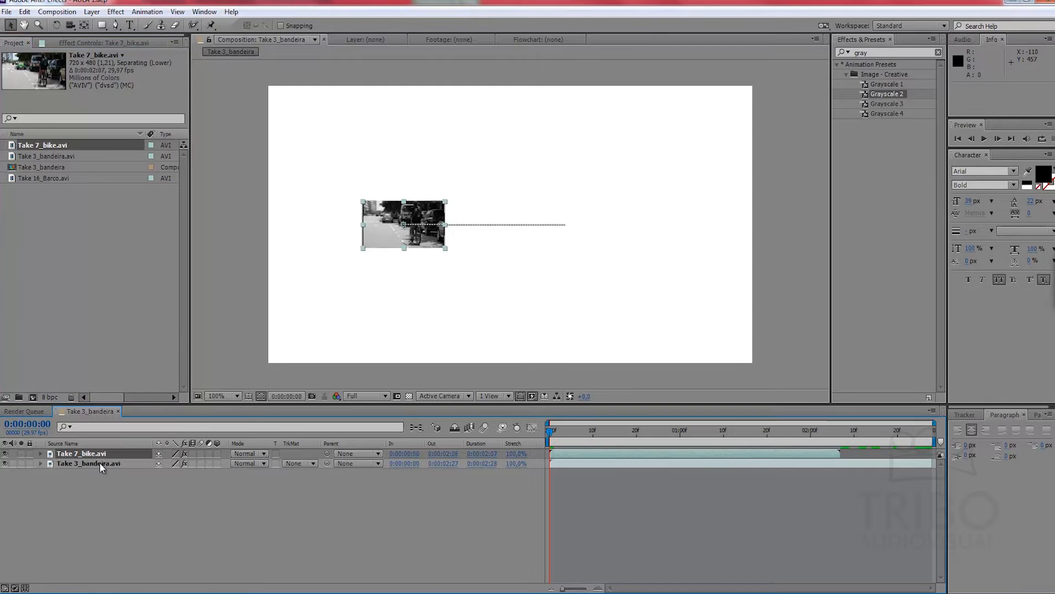
left_click(123, 473)
left_click_drag(551, 430, 795, 418)
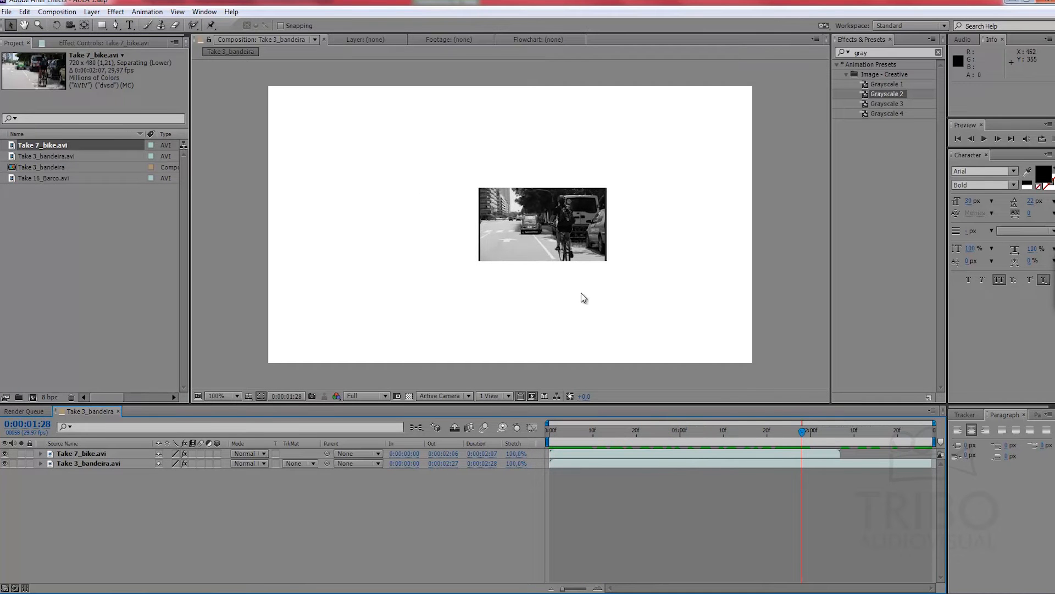
left_click(72, 453)
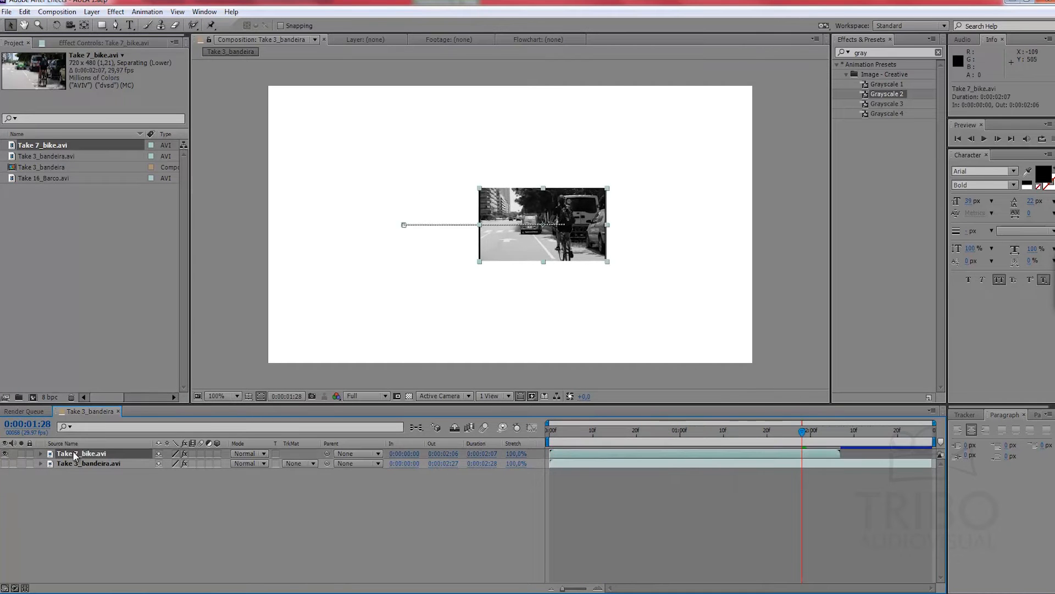
Step: Reveal the Take 7_bike.avi layer's Position and Scale keyframes and scrub to check the inherited animation
key("u")
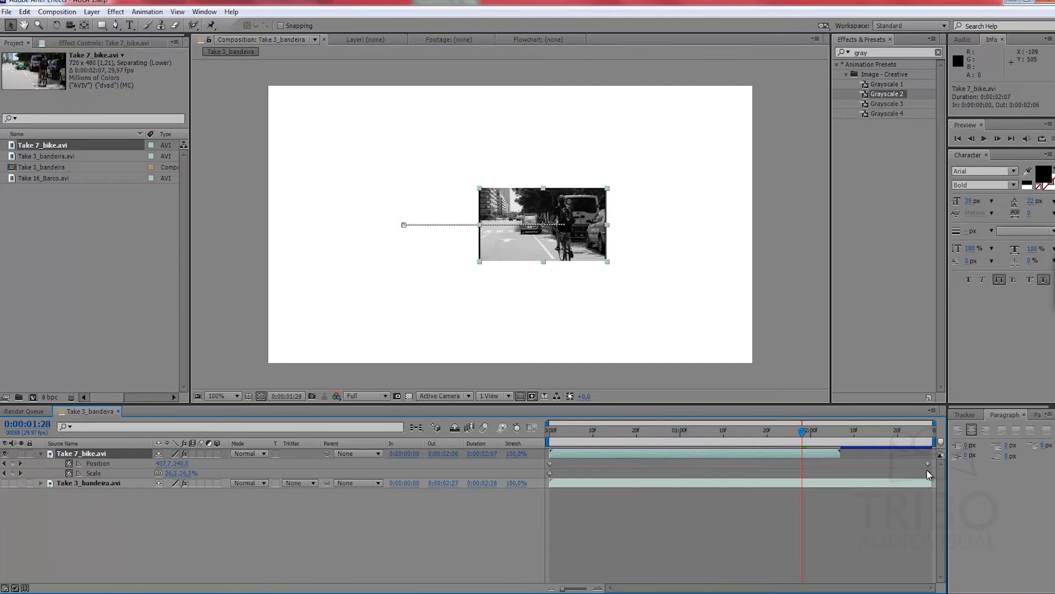
left_click_drag(825, 431, 689, 430)
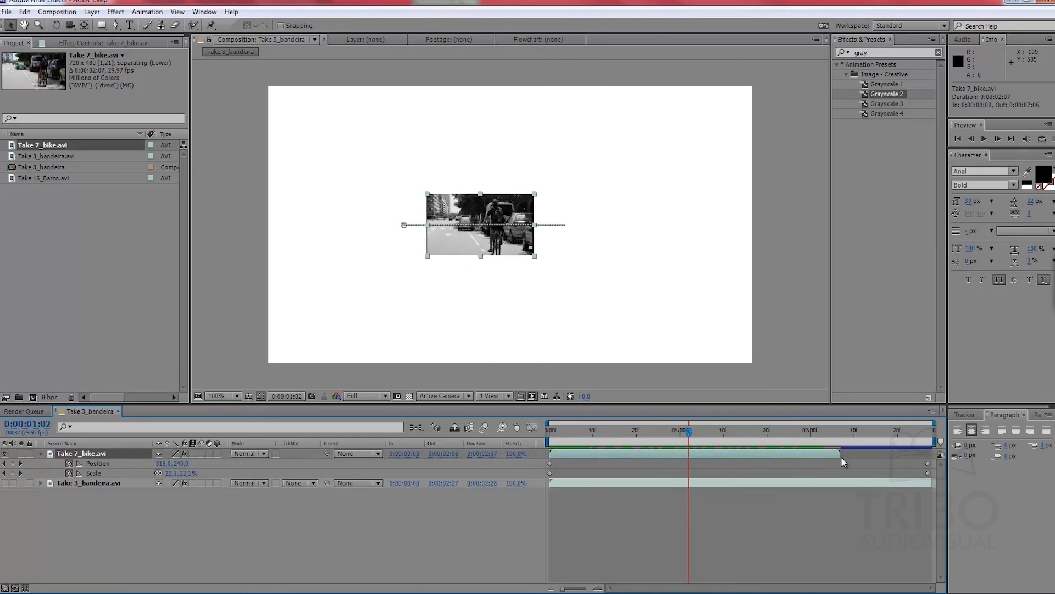
left_click_drag(688, 430, 731, 420)
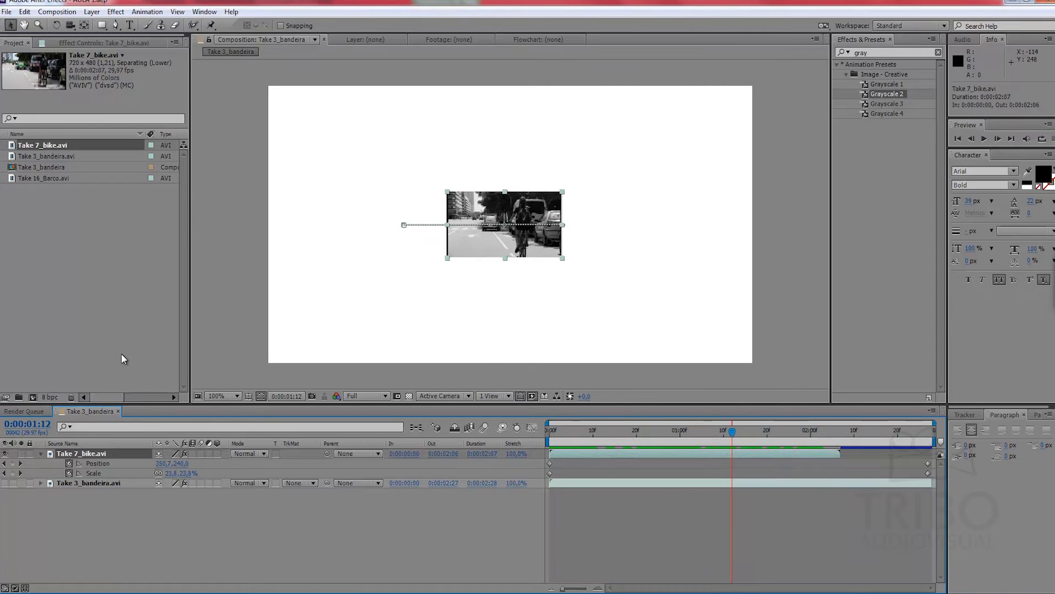
Step: Replace the source of the Take 7_bike.avi layer with Take 16_Barco.avi, check its keyframed animation, and collapse the keyframe properties
left_click_drag(54, 173, 100, 457)
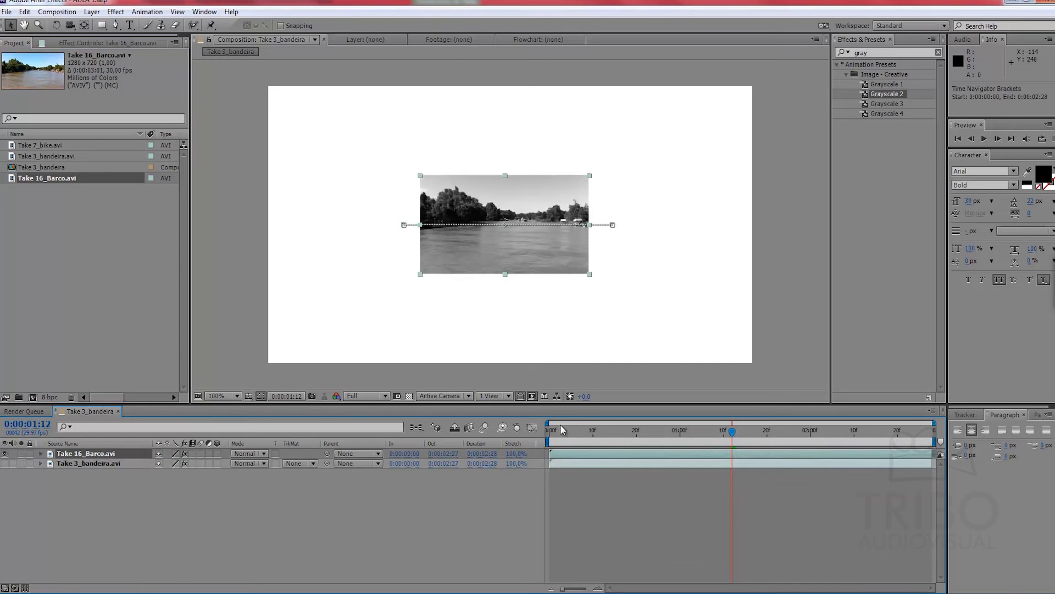
key("u")
left_click_drag(652, 431, 841, 431)
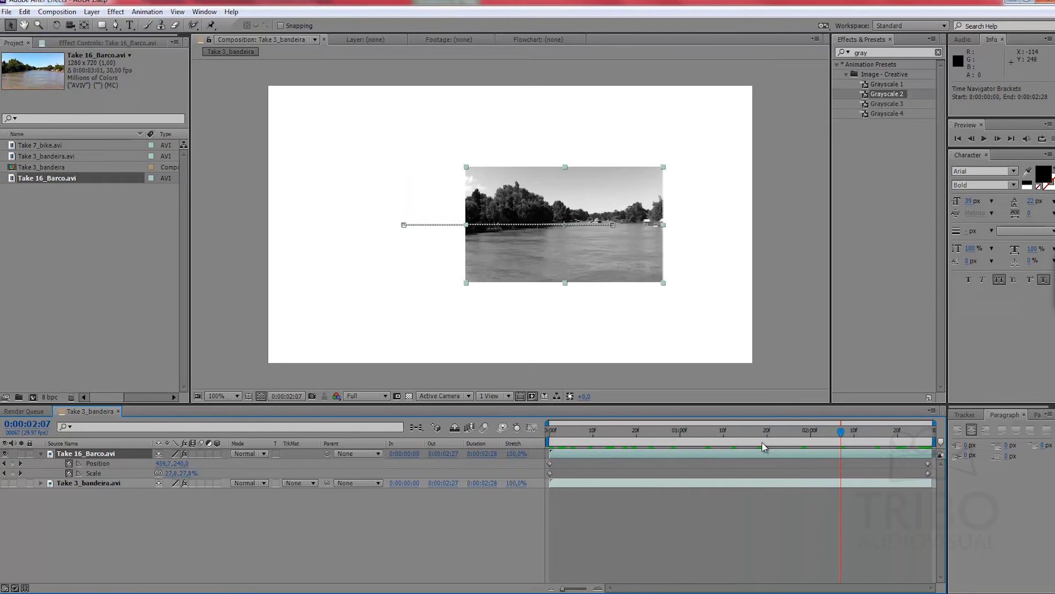
left_click(708, 515)
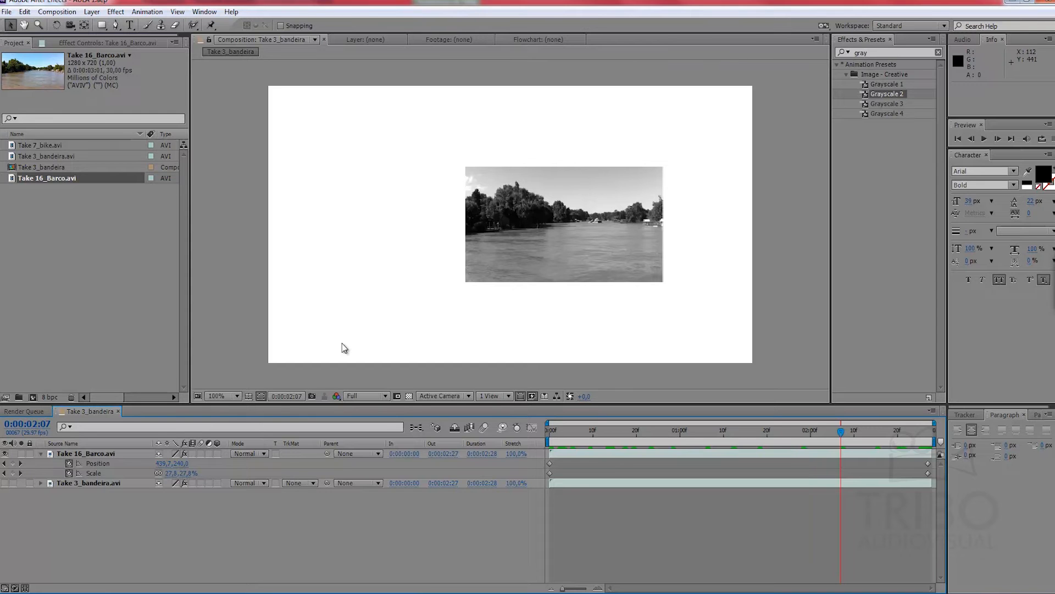
left_click(107, 261)
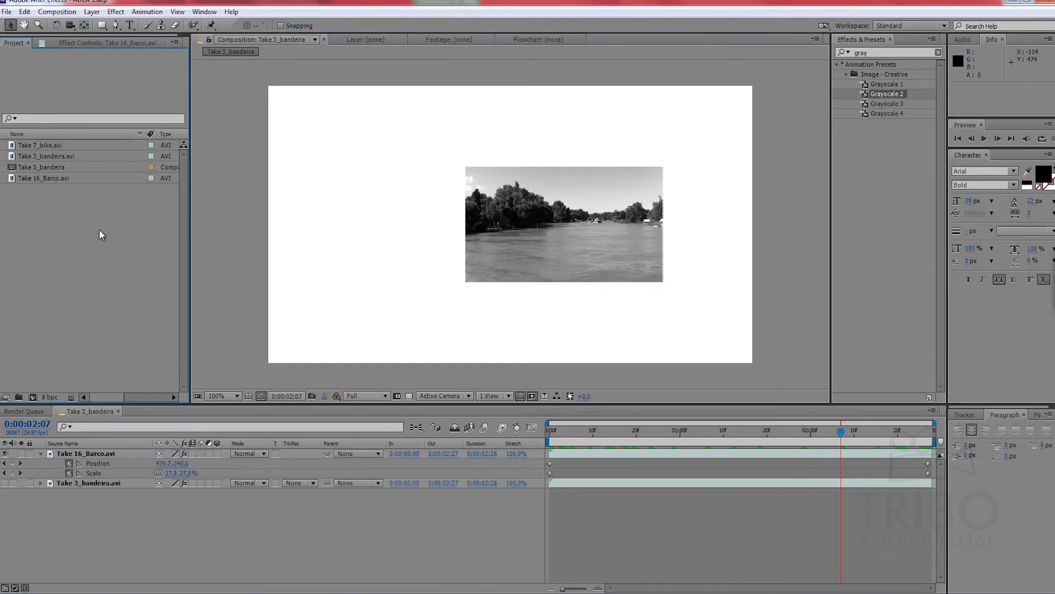
key("u")
left_click(123, 521)
left_click(92, 227)
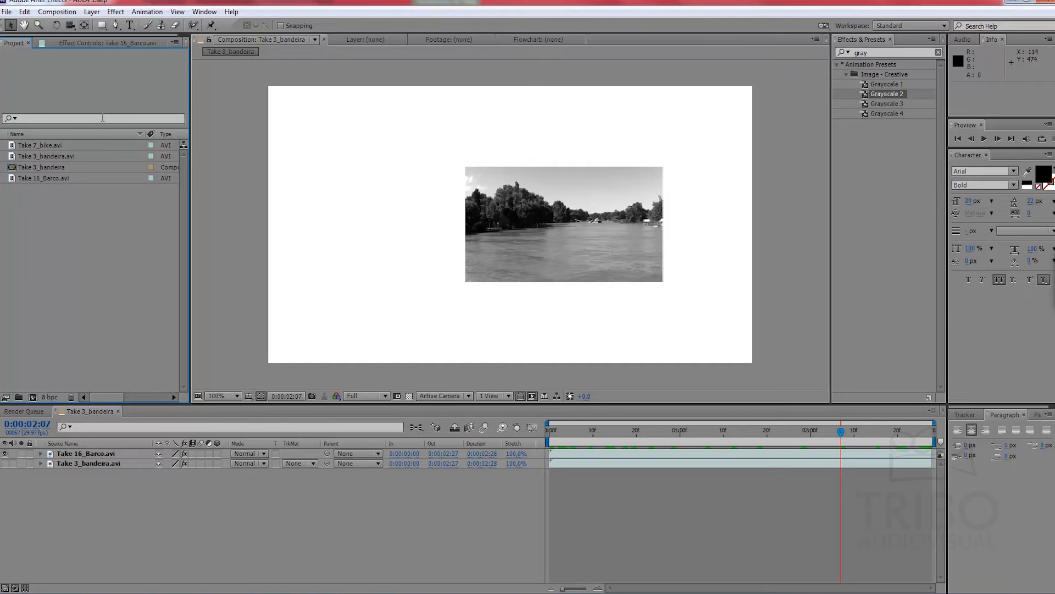
Step: Clean the conformed media database and cache in the Media & Disk Cache preferences and apply the preferences
left_click(26, 12)
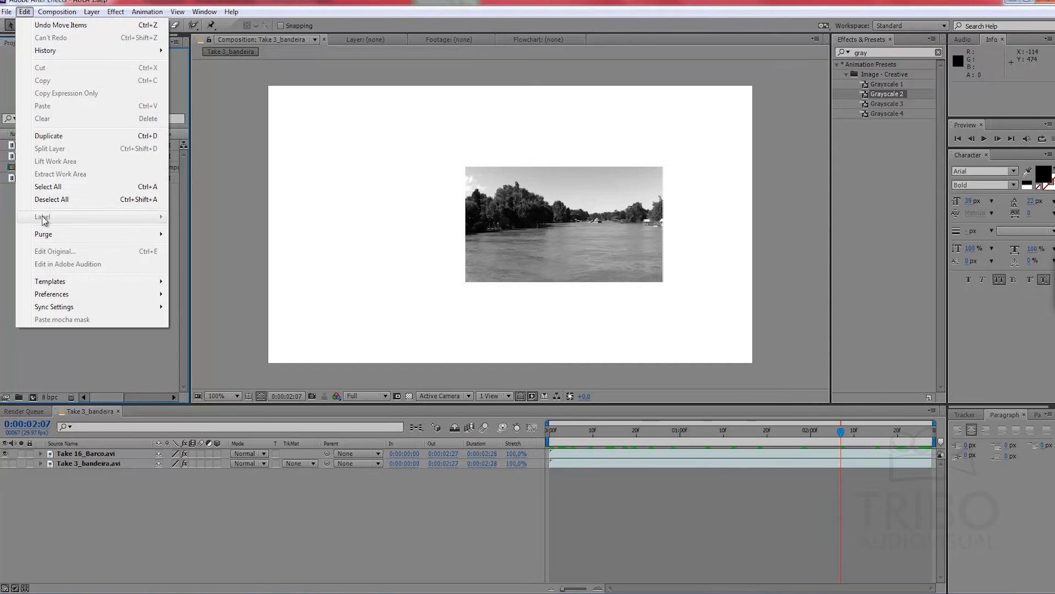
mouse_move(67, 297)
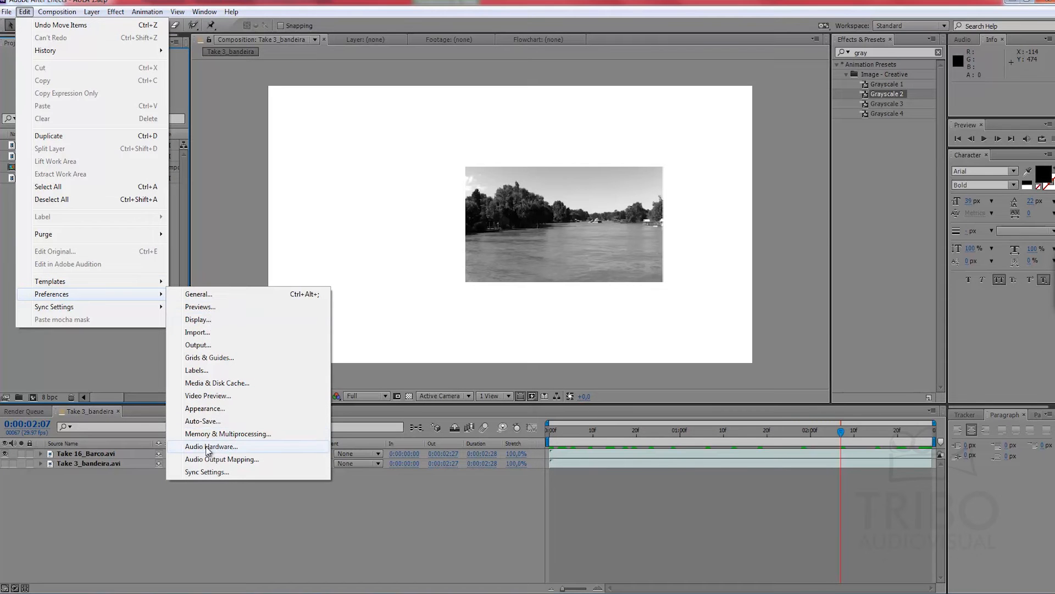
left_click(223, 384)
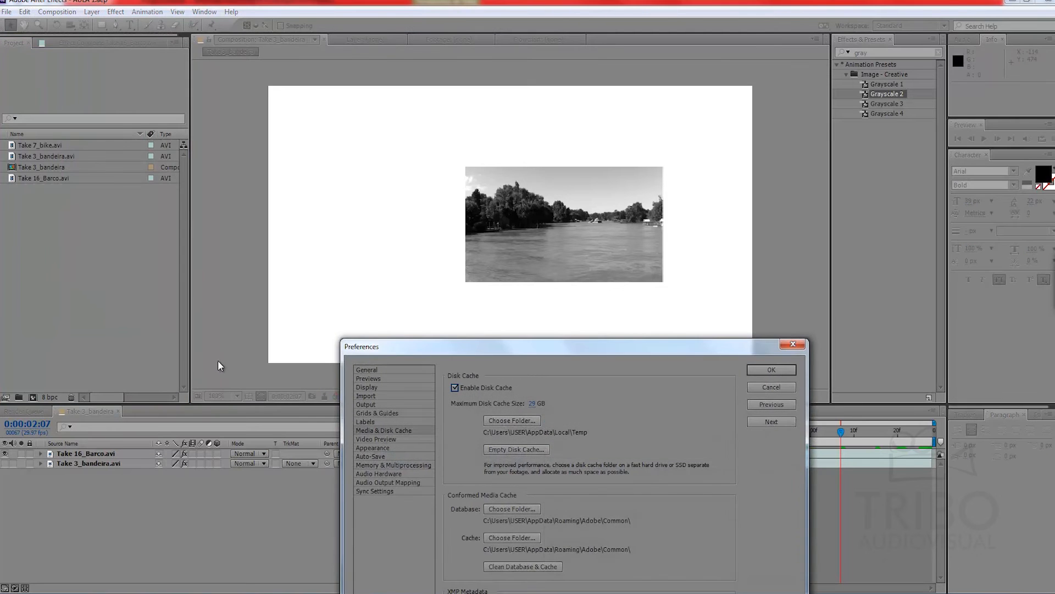
left_click_drag(502, 355, 470, 150)
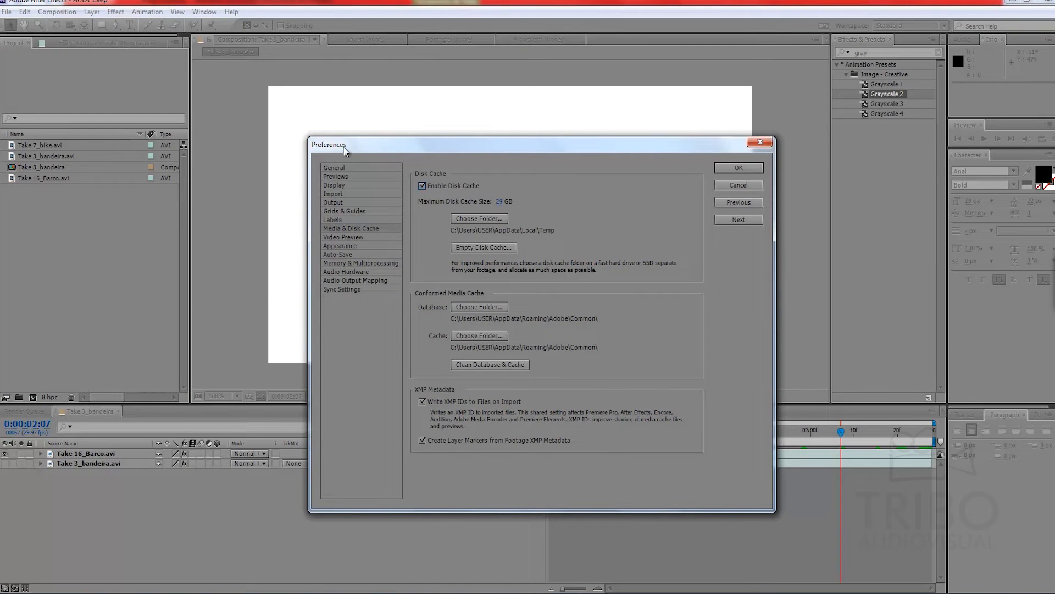
left_click(338, 229)
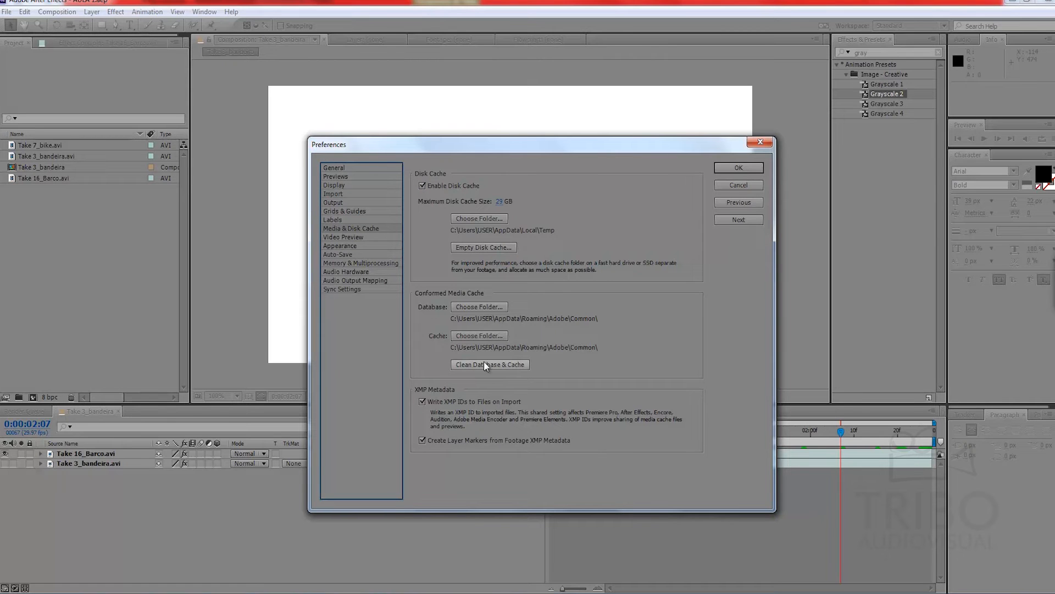
left_click(512, 364)
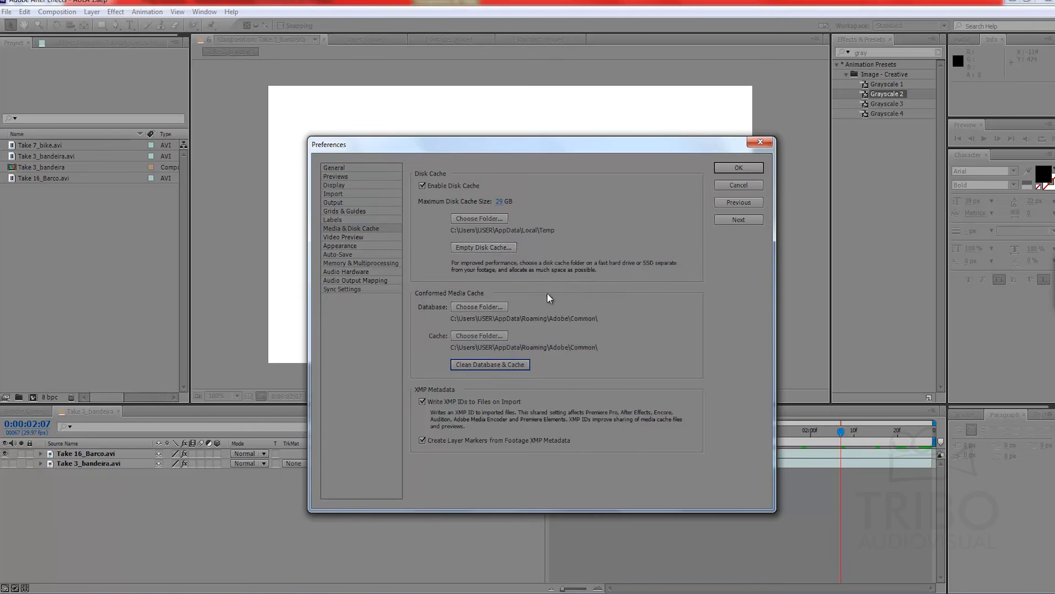
left_click(729, 166)
Step: Scrub, step frame by frame and play back the composition to examine how preview frames are cached
left_click_drag(566, 430, 857, 380)
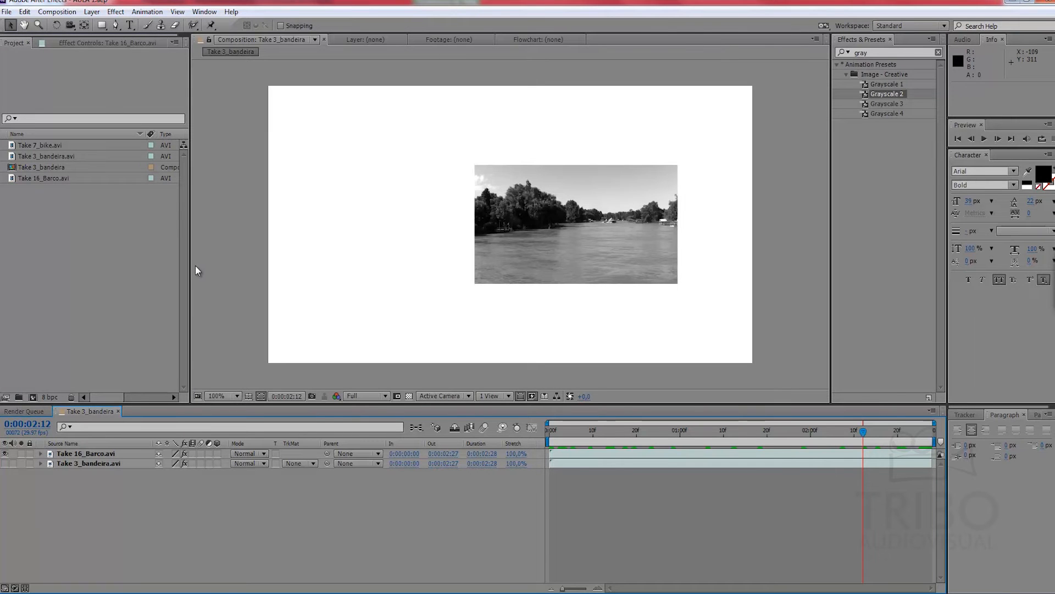
left_click(29, 12)
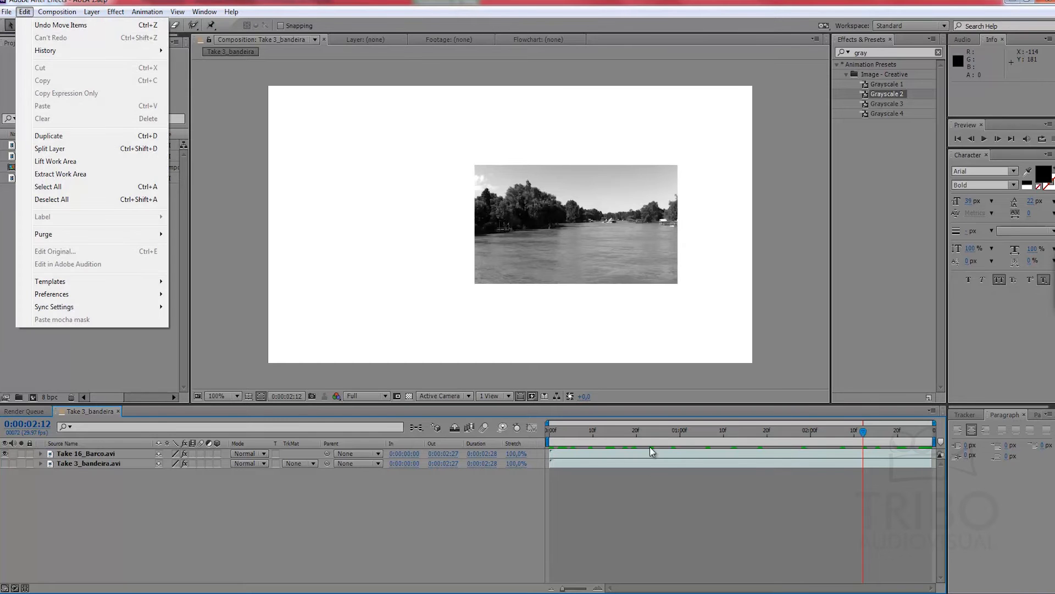
left_click(678, 476)
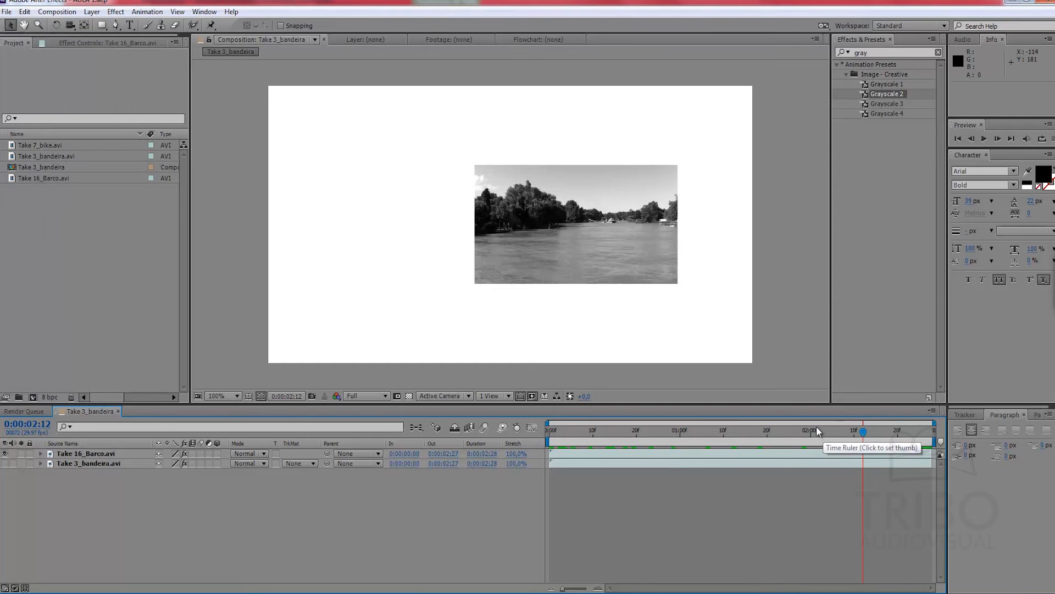
left_click(868, 444)
key("Page_Down")
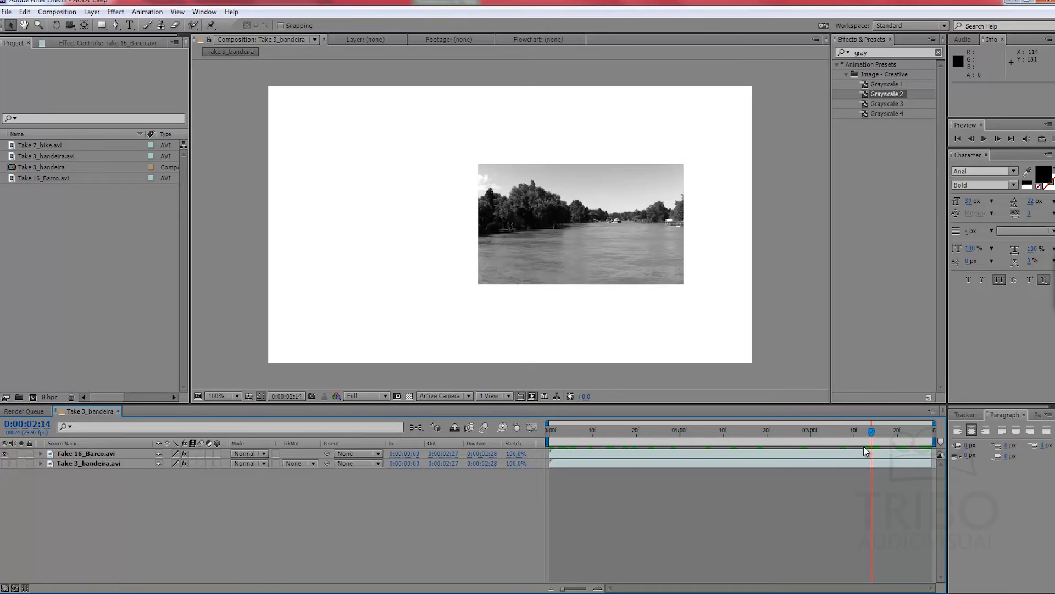
key("Page_Up")
key("Page_Up")
key("Page_Down")
key("Page_Down")
key("Page_Up")
key("Page_Up")
key("Page_Up")
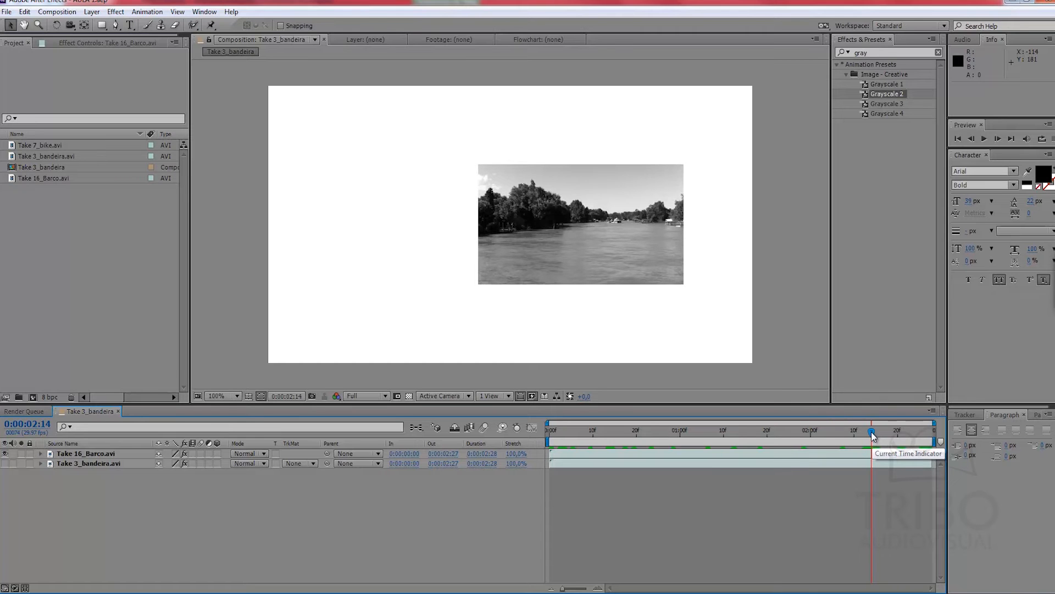
left_click_drag(735, 427, 707, 448)
key("space")
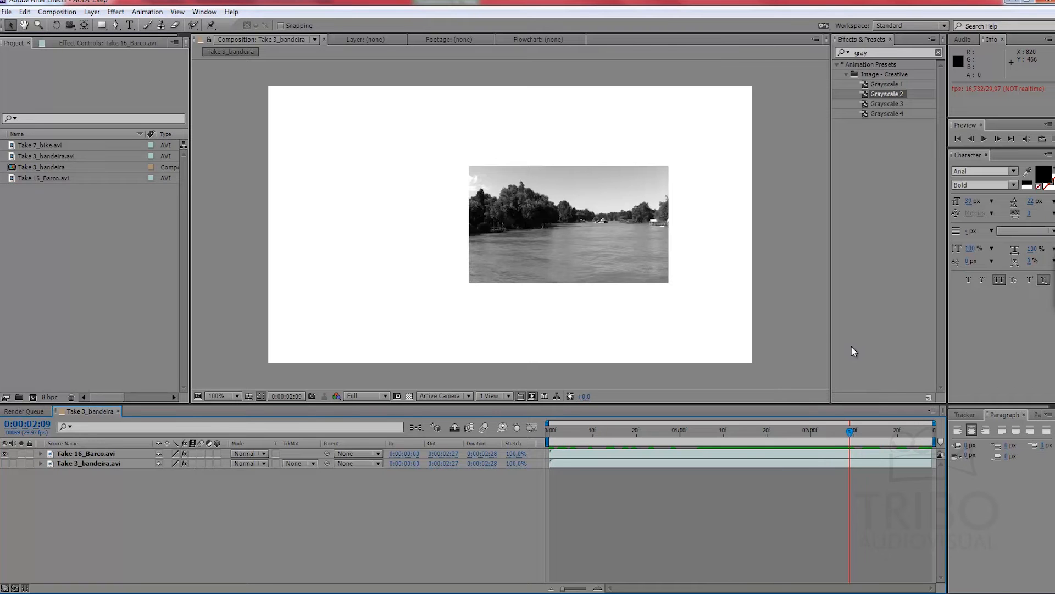
Step: Purge all memory and the disk cache, confirm deleting the cached files, and scrub the start of the composition to 0:00:00:08
left_click(25, 11)
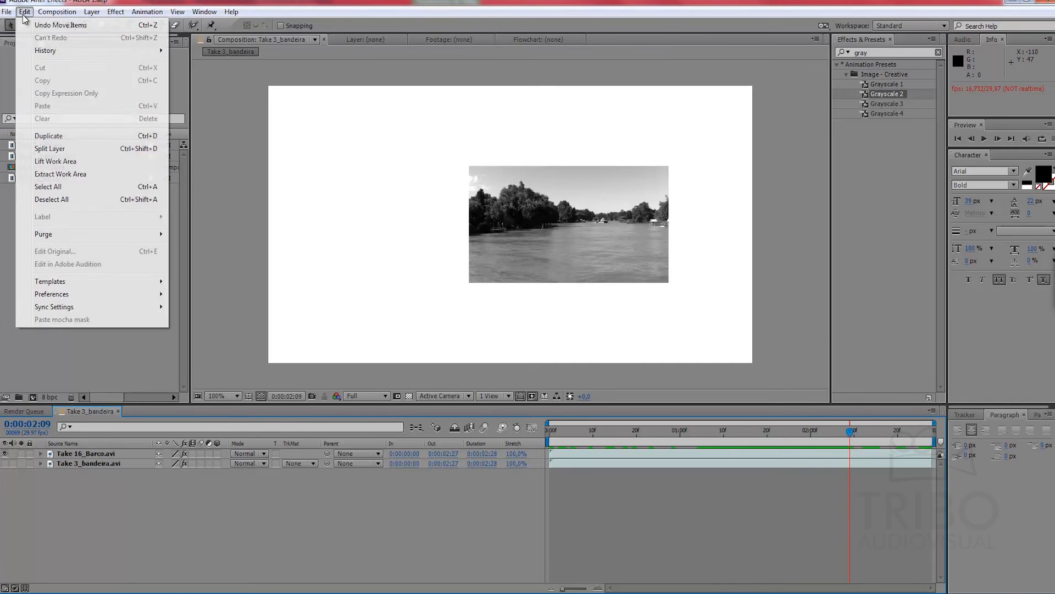
mouse_move(88, 296)
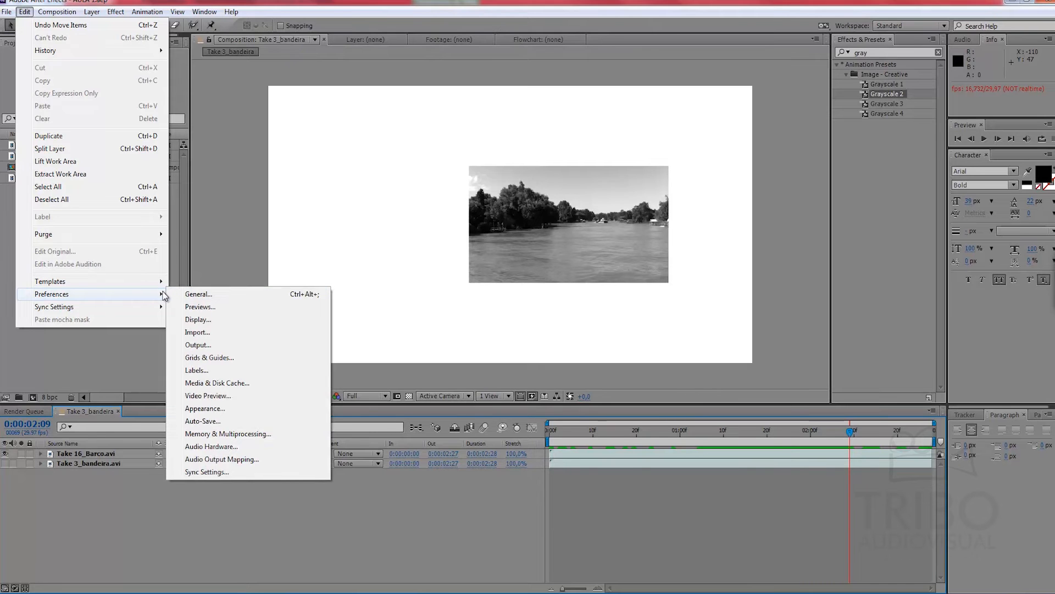
mouse_move(104, 237)
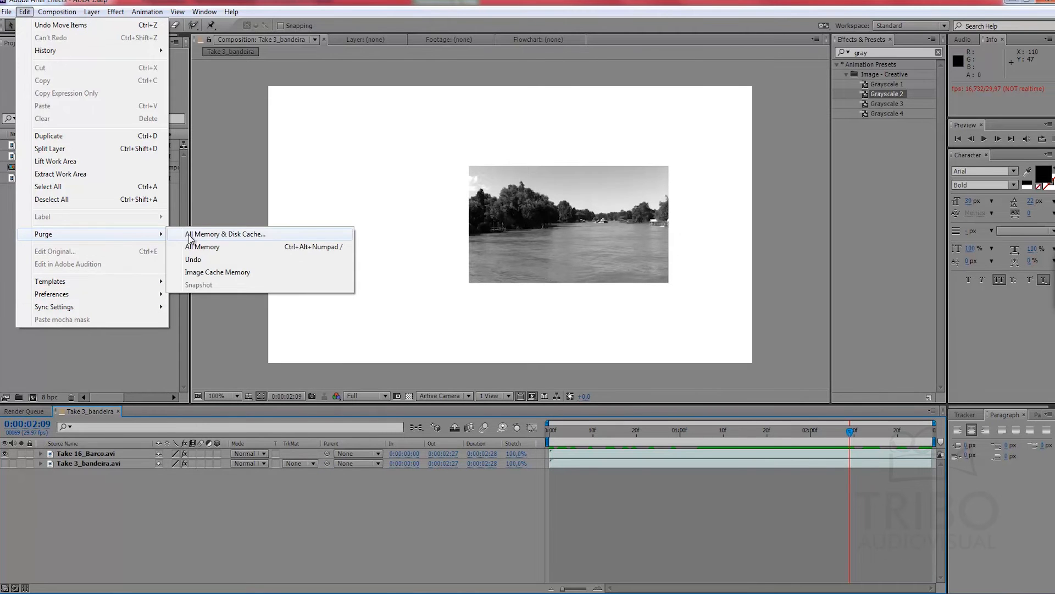
left_click(229, 236)
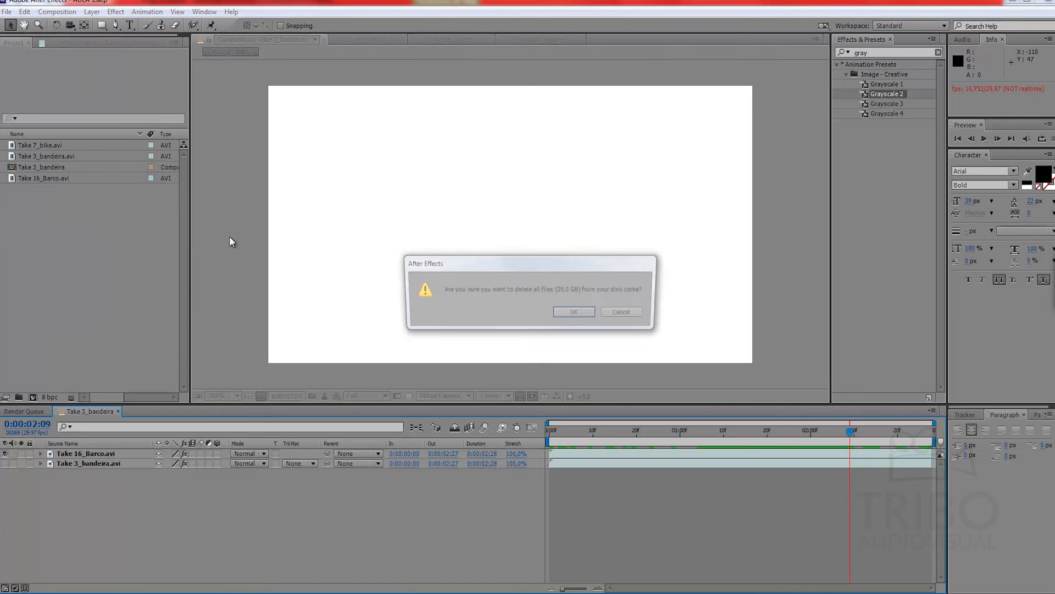
left_click(577, 313)
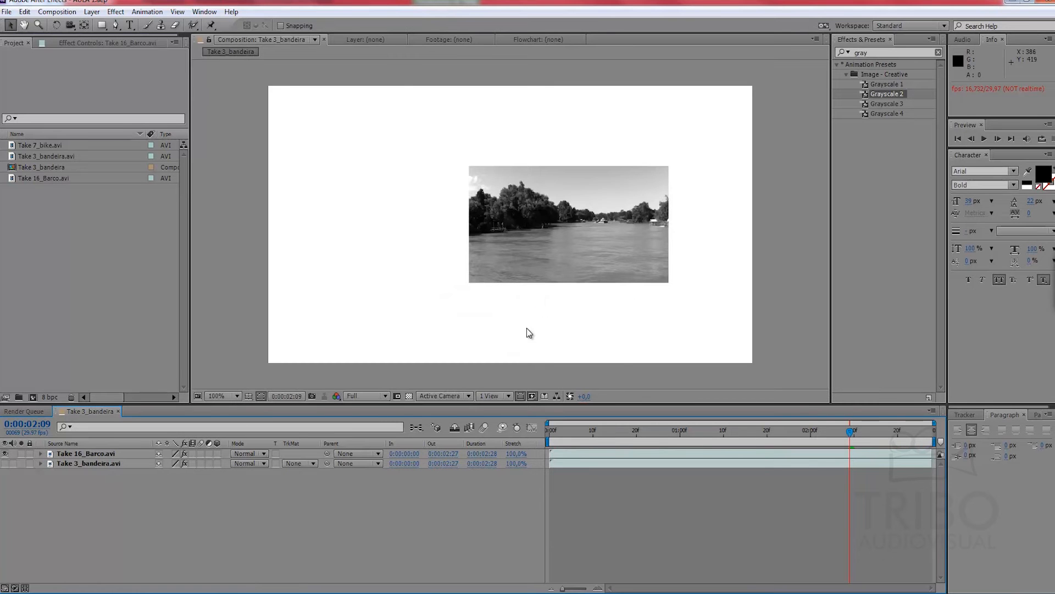
left_click_drag(549, 434, 585, 432)
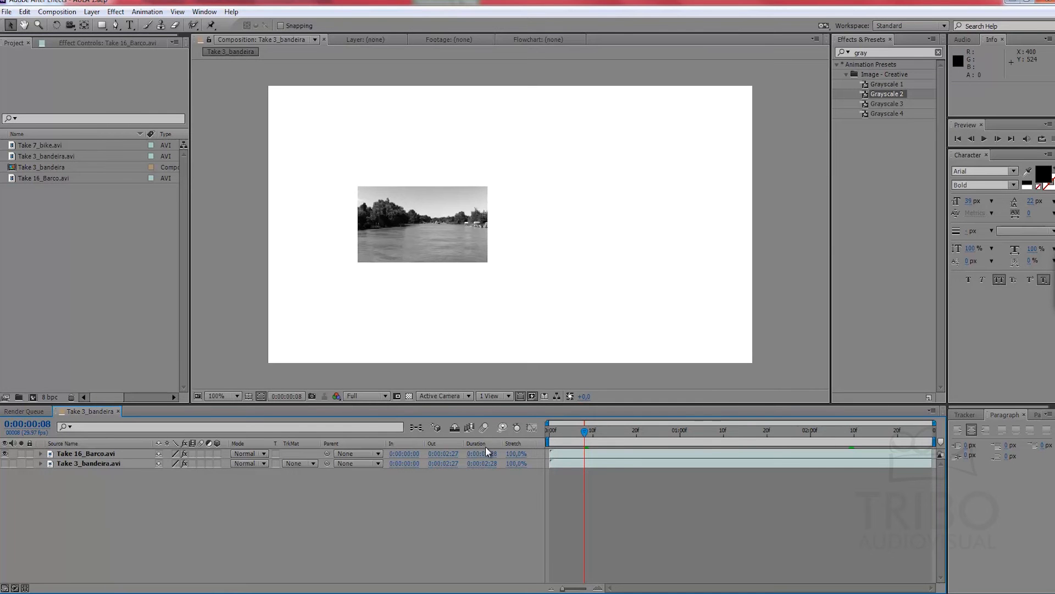
Step: Try the Quarter, Third and Half preview resolutions in the composition viewer, and return to Full
left_click(365, 396)
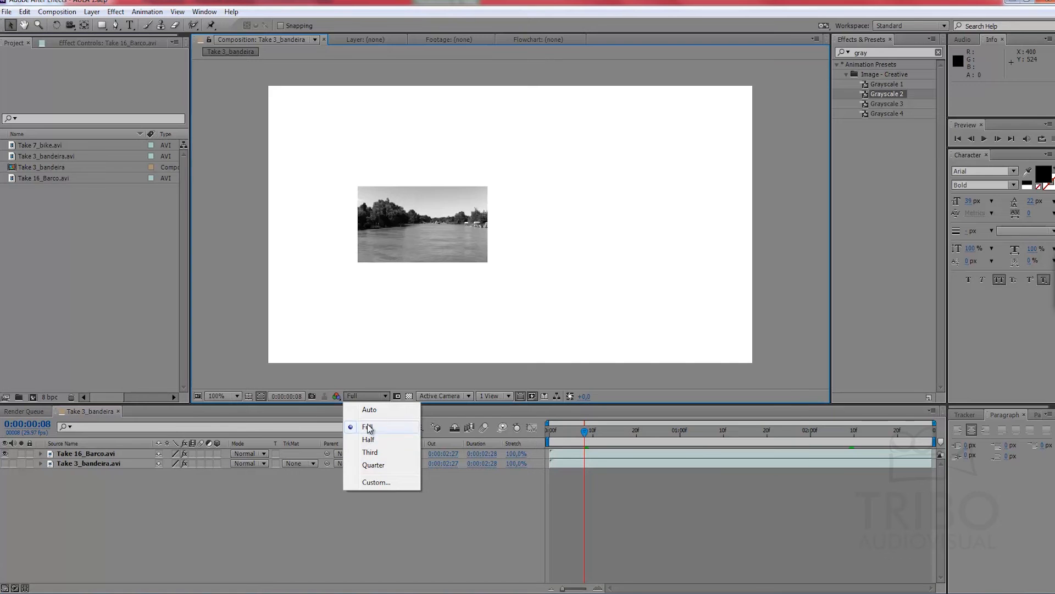
left_click(372, 463)
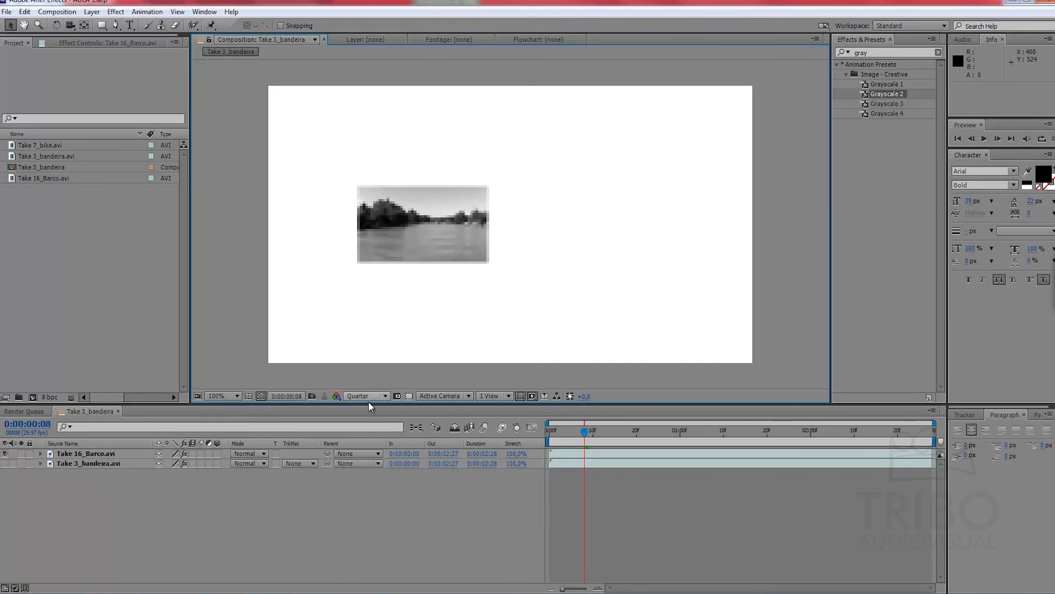
left_click(370, 397)
left_click(367, 451)
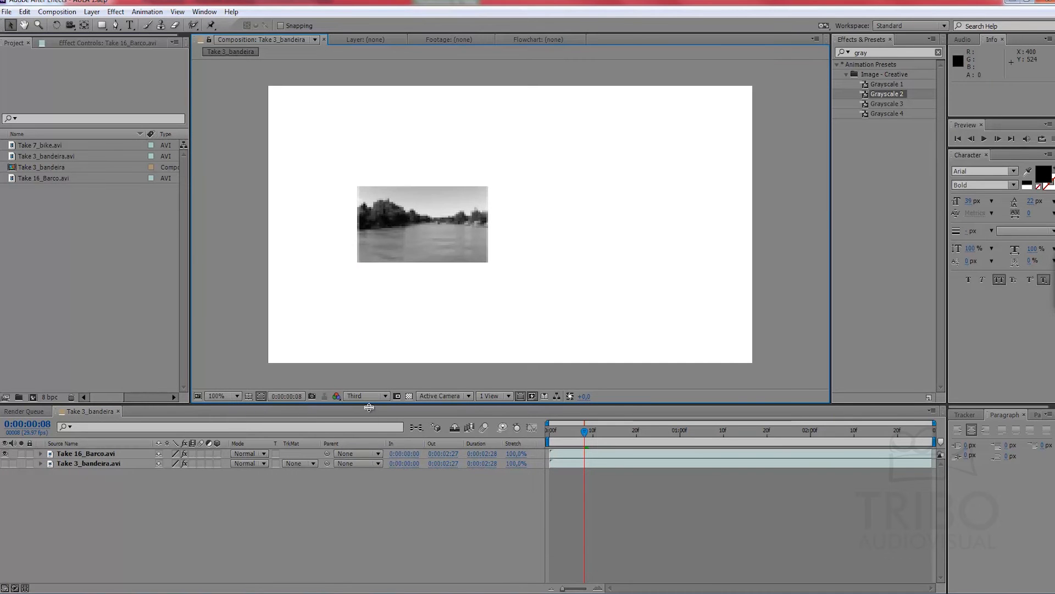
left_click(370, 397)
left_click(368, 439)
left_click(370, 395)
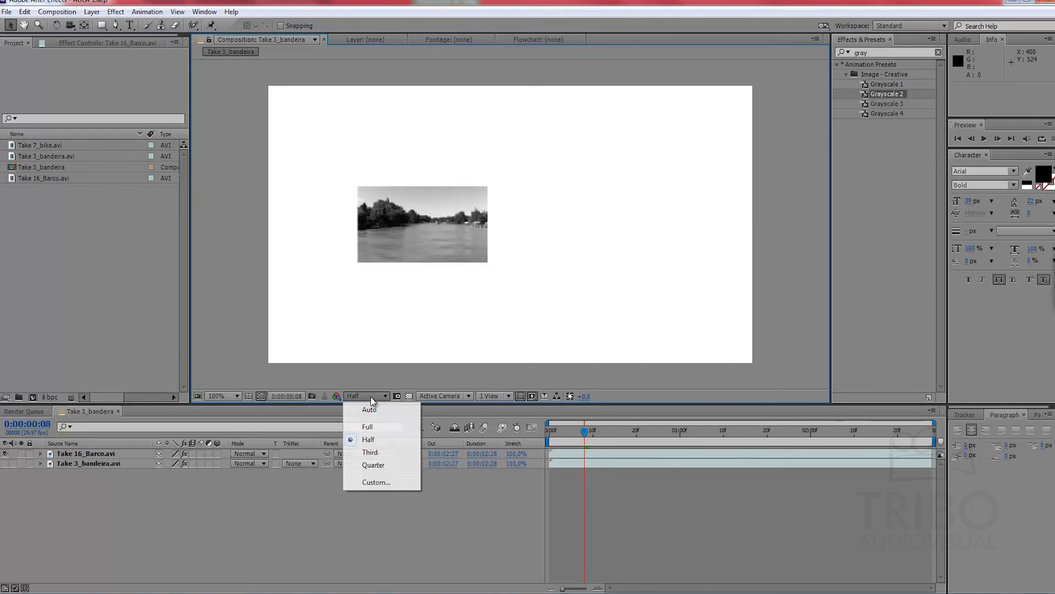
left_click(372, 428)
left_click(384, 488)
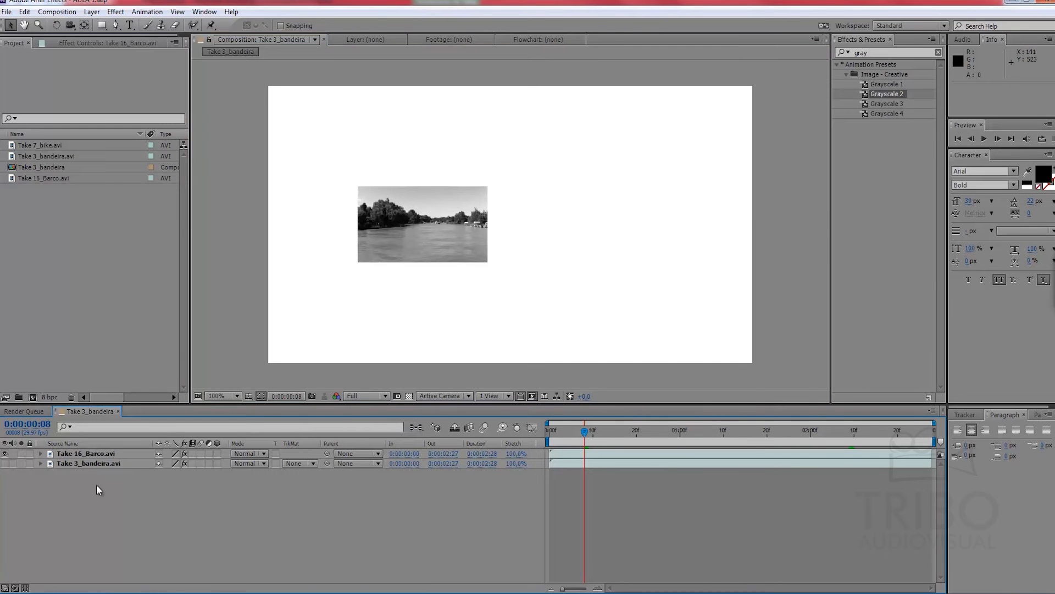
Step: Duplicate the Take 3_bandeira.avi layer three times and turn on the visibility of all four flag layers
left_click(92, 465)
key("ctrl+d")
key("ctrl+d")
key("ctrl+d")
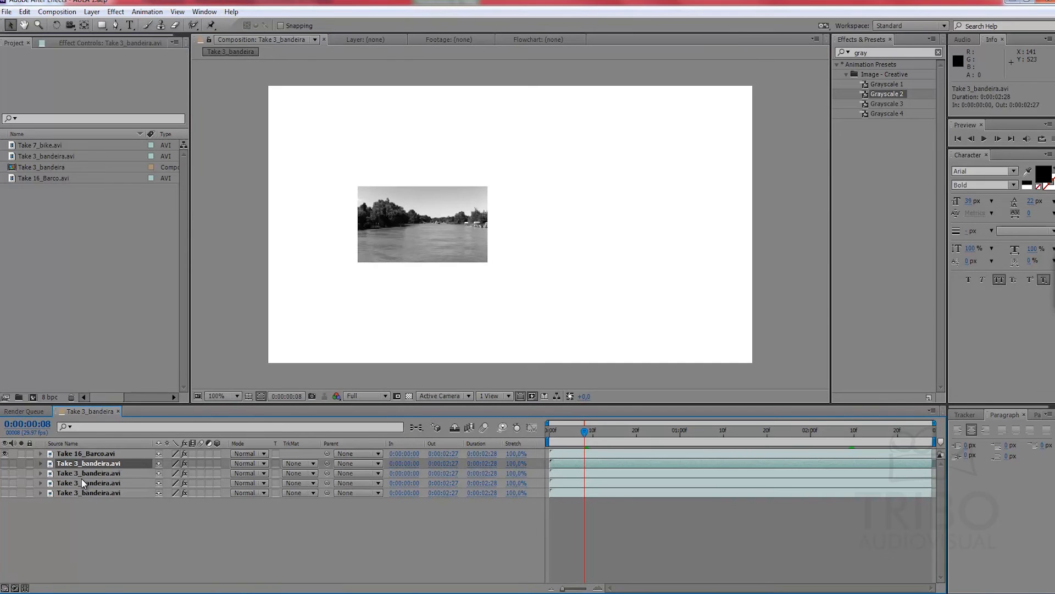
left_click_drag(6, 464, 3, 535)
Step: Pre-compose all five layers into Pre-comp 1, moving all attributes into the new composition
left_click(68, 511)
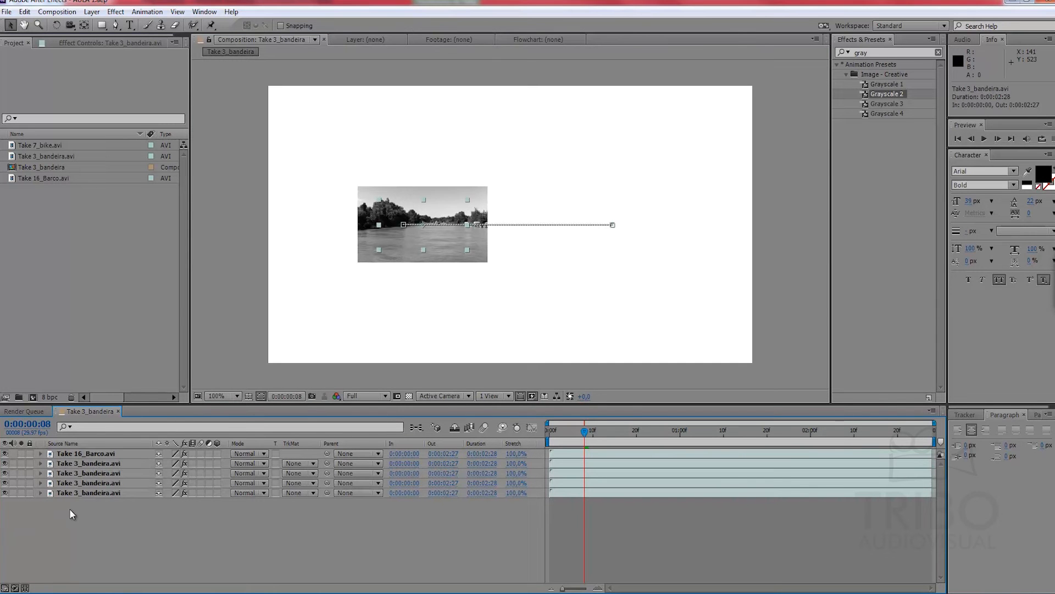
left_click_drag(110, 525, 70, 460)
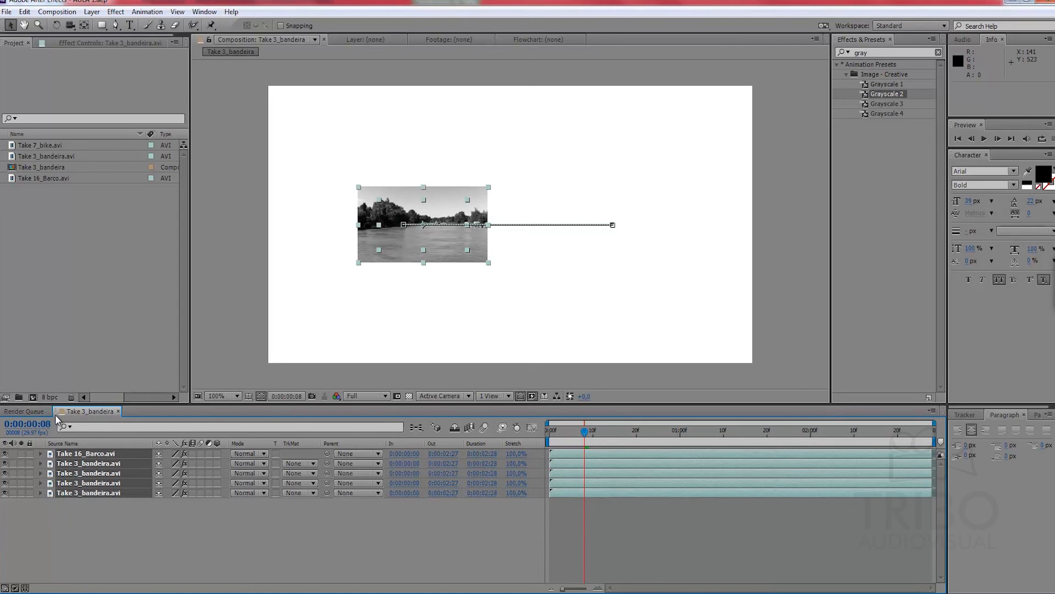
key("ctrl+shift+c")
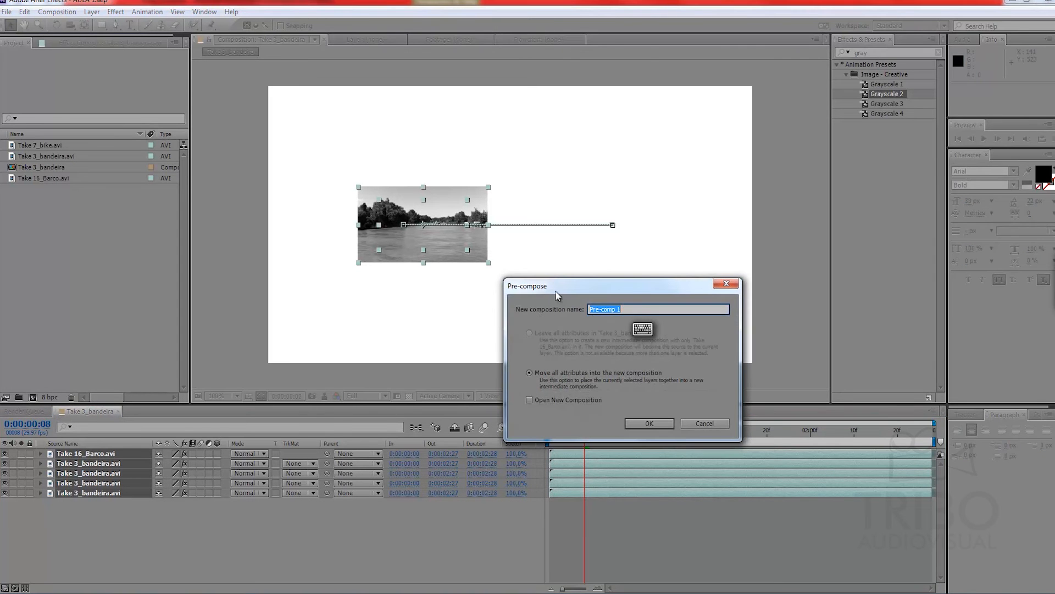
left_click(651, 422)
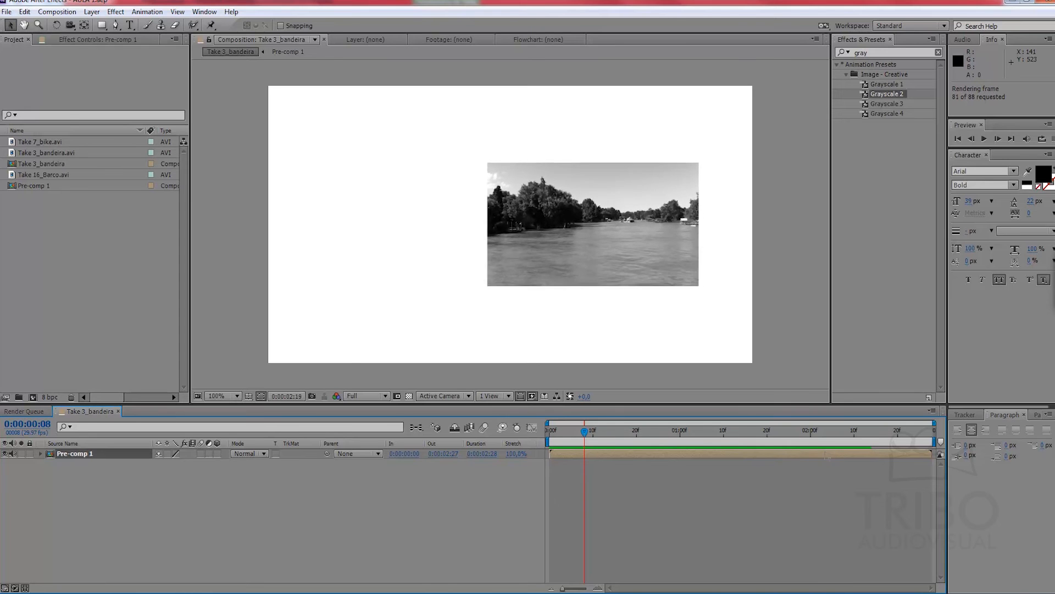
Step: Inspect the layers inside Pre-comp 1, return to the Take 3_bandeira composition and move the current time to 0:00:00:07
double_click(48, 453)
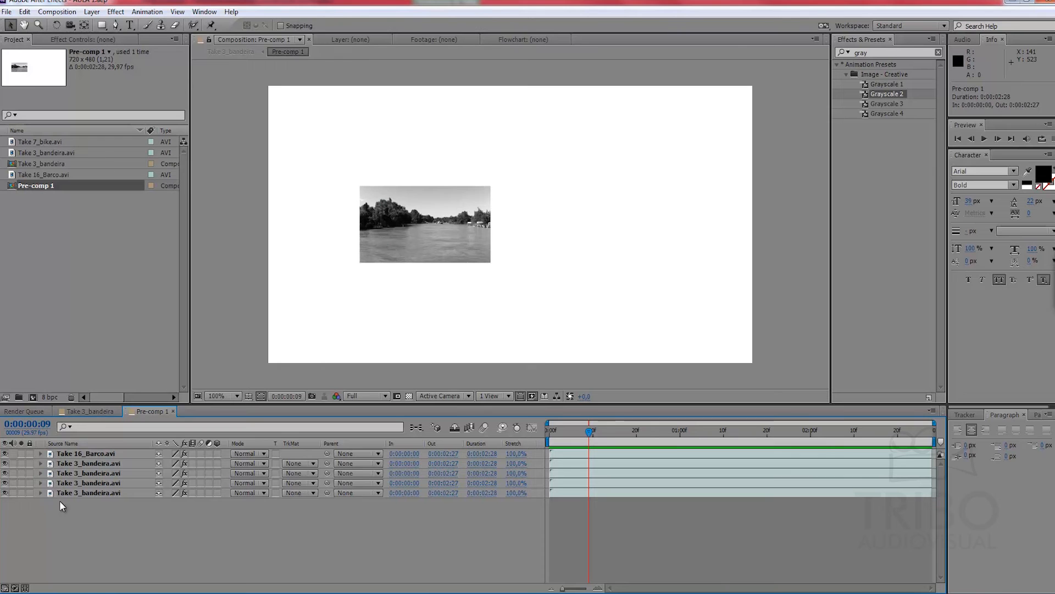
left_click(91, 412)
left_click(578, 473)
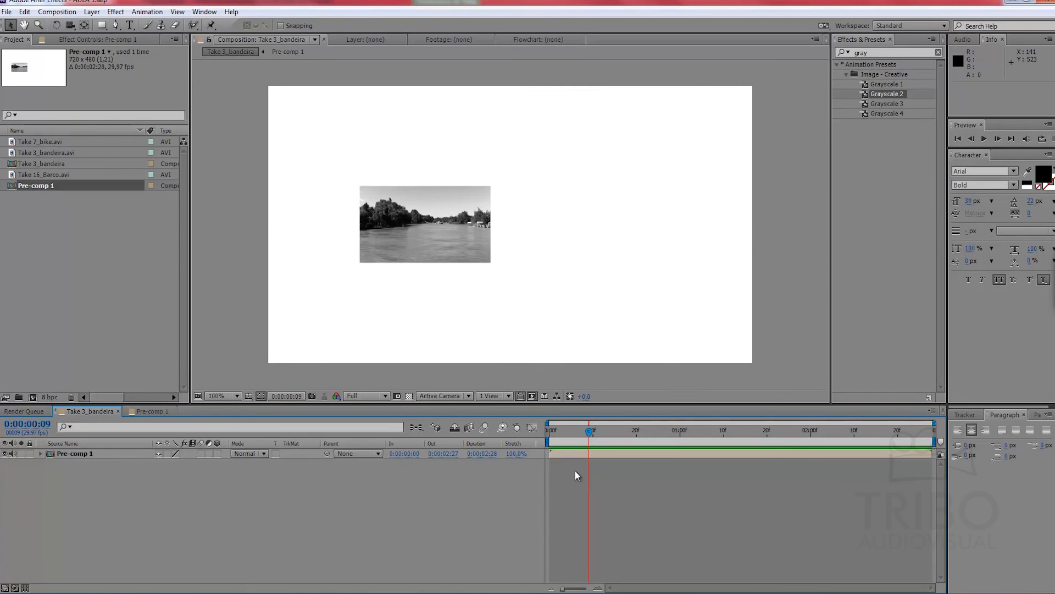
left_click(77, 454)
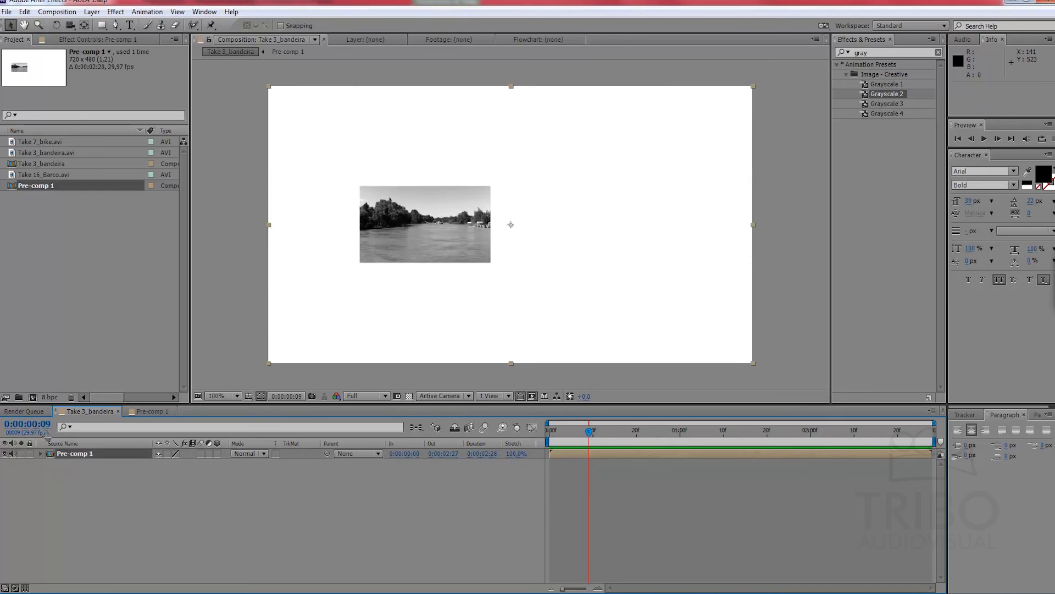
left_click(106, 487)
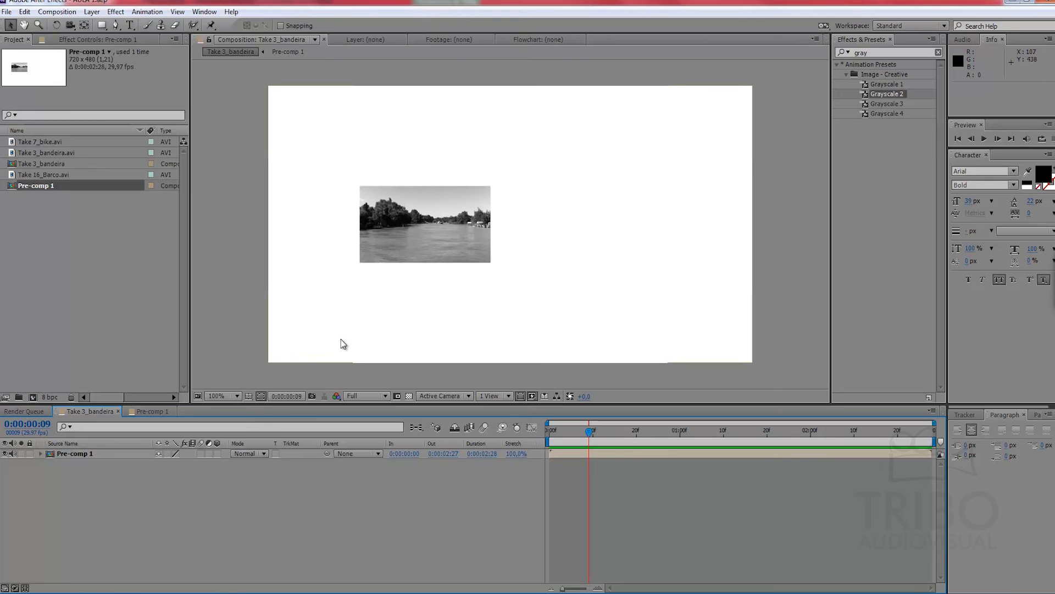
left_click(577, 456)
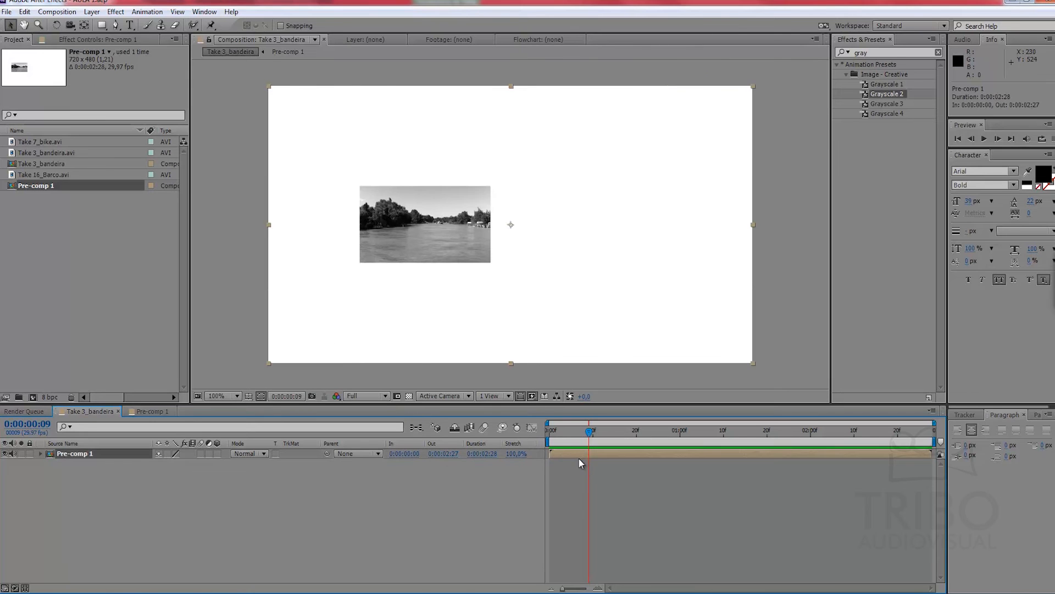
left_click(583, 435)
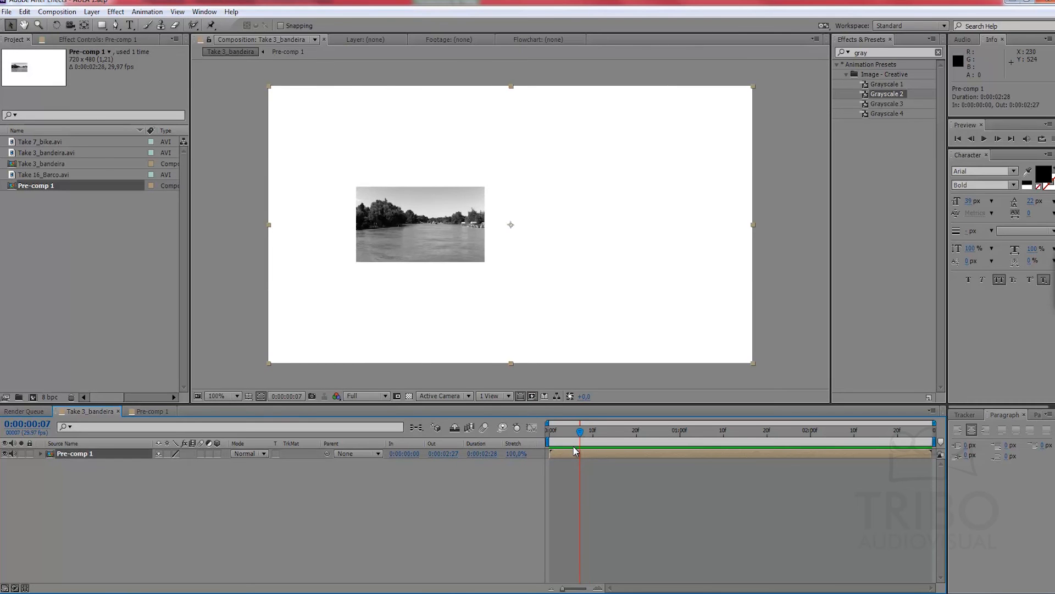
Step: Reopen Pre-comp 1 and delete all the footage layers inside it
left_click(147, 411)
left_click_drag(103, 521, 60, 466)
left_click(104, 519)
left_click_drag(114, 523, 82, 467)
key("Delete")
left_click(93, 455)
key("Delete")
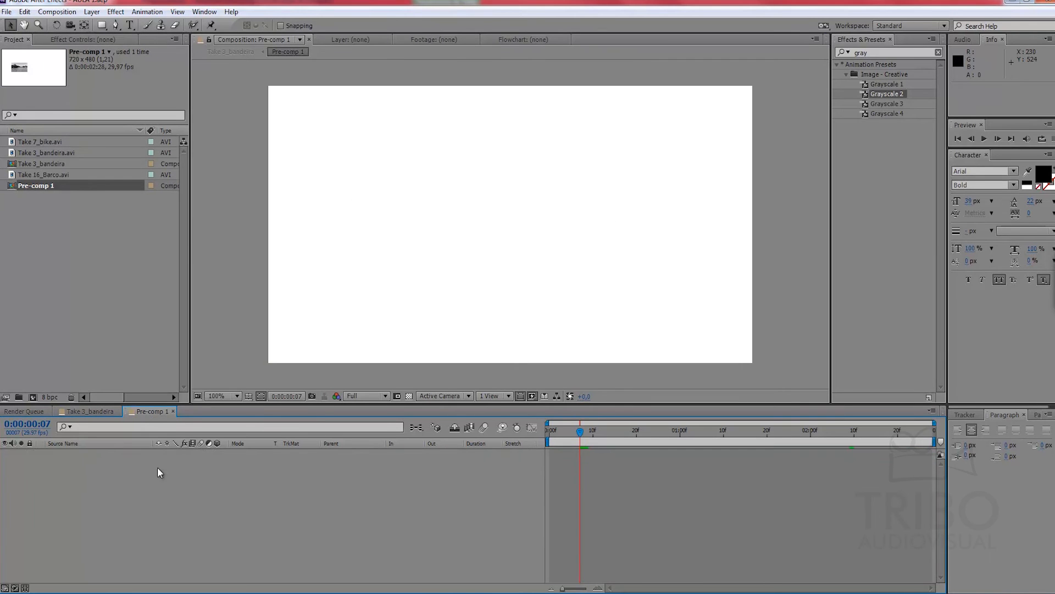
Step: Create a 720 x 480 px black solid in Pre-comp 1, shrink it and place it at about 160, 192
right_click(552, 460)
mouse_move(582, 465)
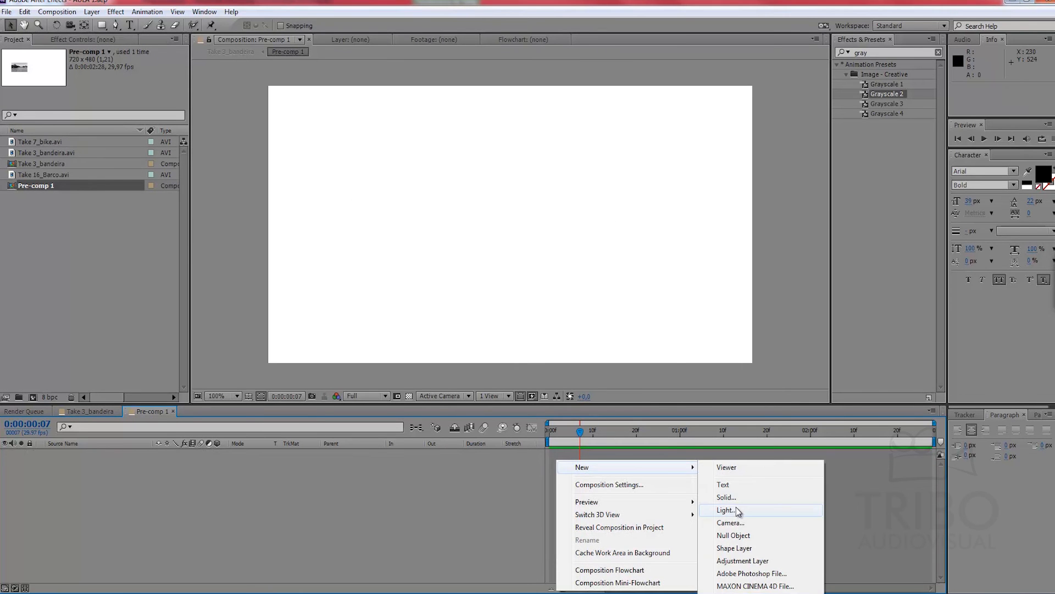
left_click(728, 497)
left_click_drag(680, 368, 749, 446)
left_click(800, 289)
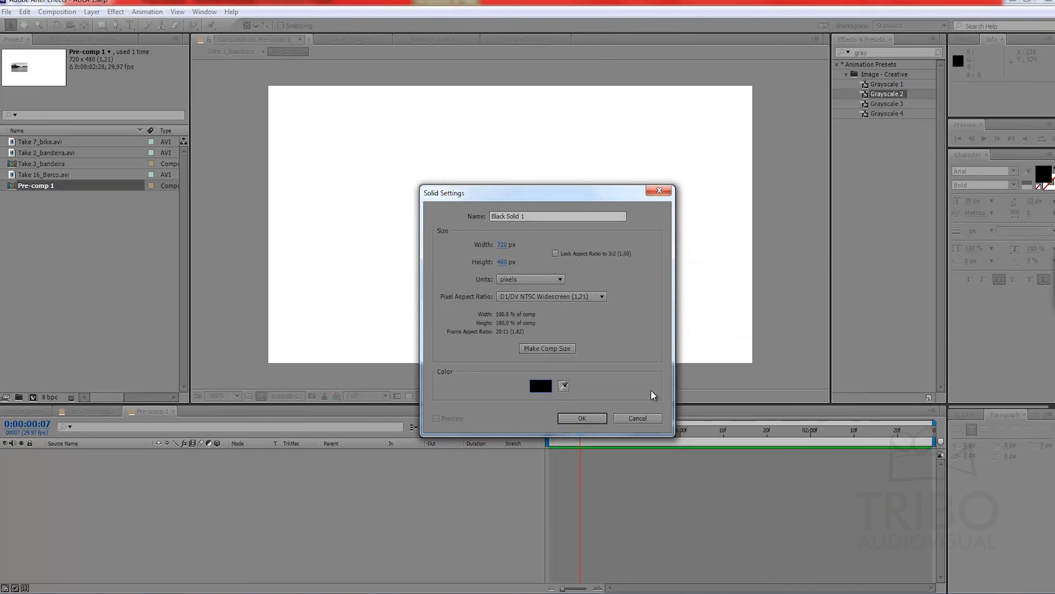
left_click(582, 419)
left_click_drag(754, 363, 399, 213)
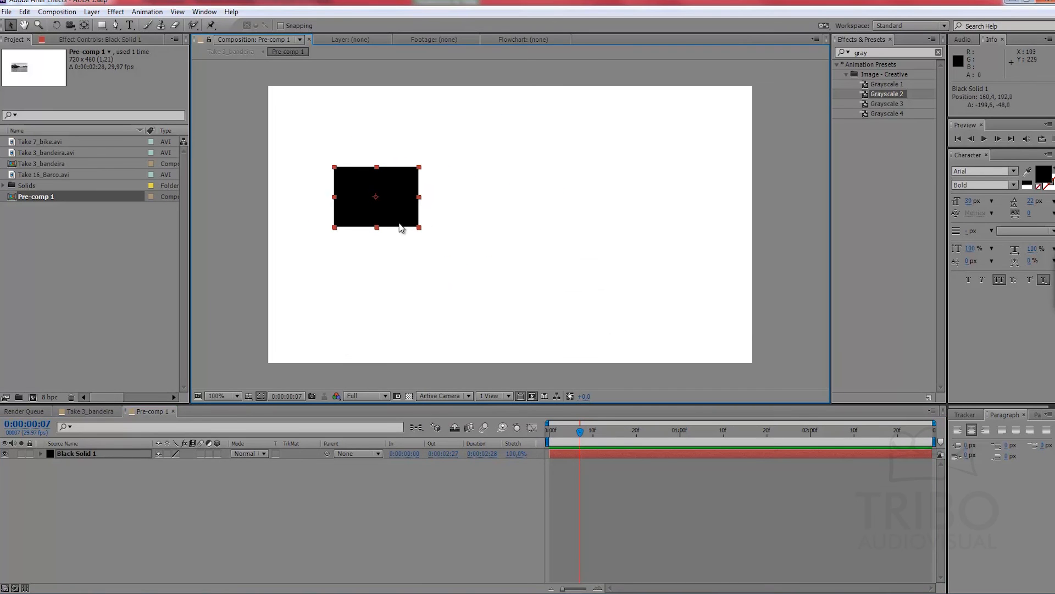
Step: Start animating the solid's position at 0:00:00:07 and move it to about 401, 366 at 0:00:00:27
left_click(105, 454)
key("p")
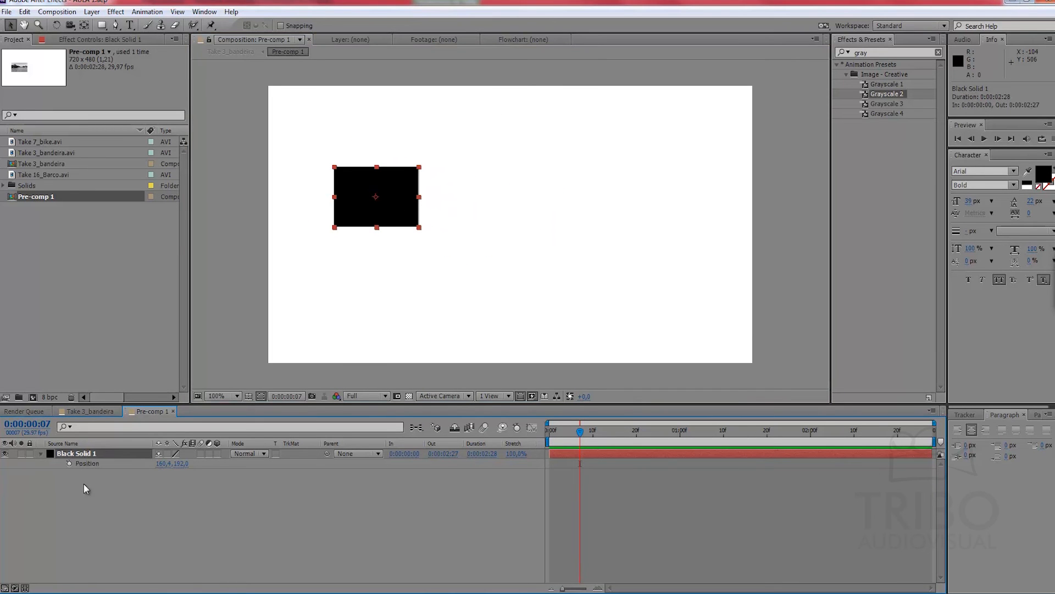
left_click(70, 463)
left_click_drag(579, 432, 667, 432)
left_click_drag(397, 205, 562, 318)
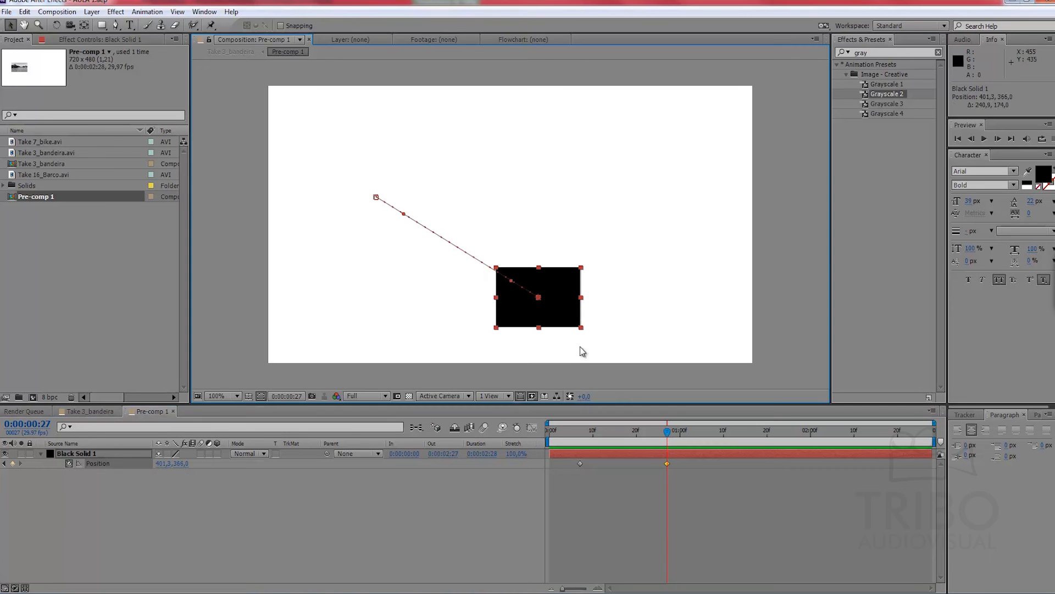
Step: Add position keyframes at 0:00:01:24, with the solid moved up and right, and at 0:00:02:10, at about 638, 342
left_click_drag(667, 432, 784, 431)
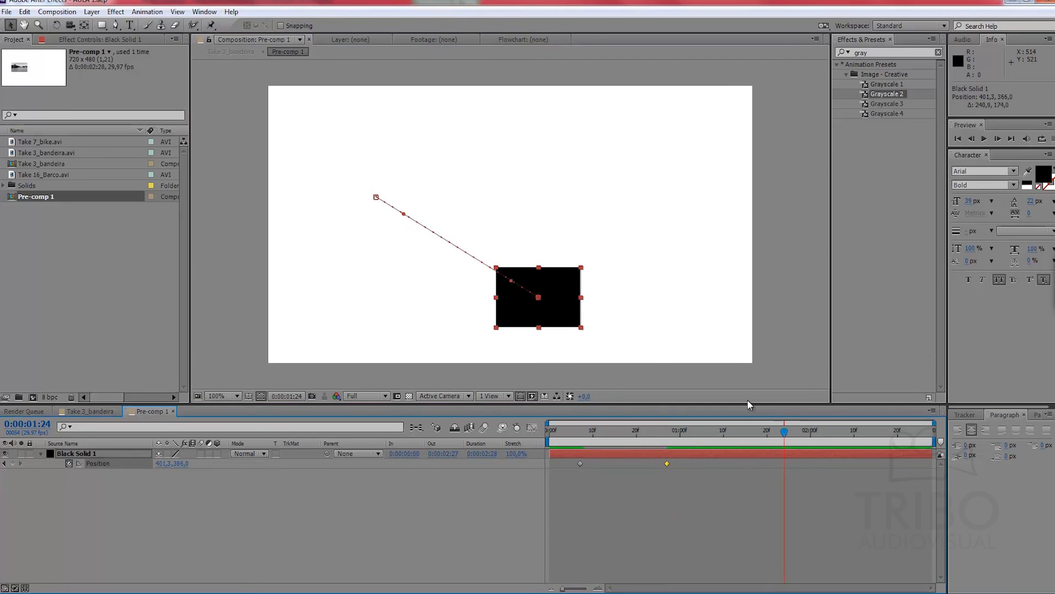
left_click_drag(568, 327, 658, 223)
left_click_drag(784, 432, 855, 431)
left_click_drag(662, 209, 702, 304)
left_click(788, 497)
Step: Scrub through the composition to examine the solid's movement between its position keyframes
left_click_drag(834, 430, 522, 435)
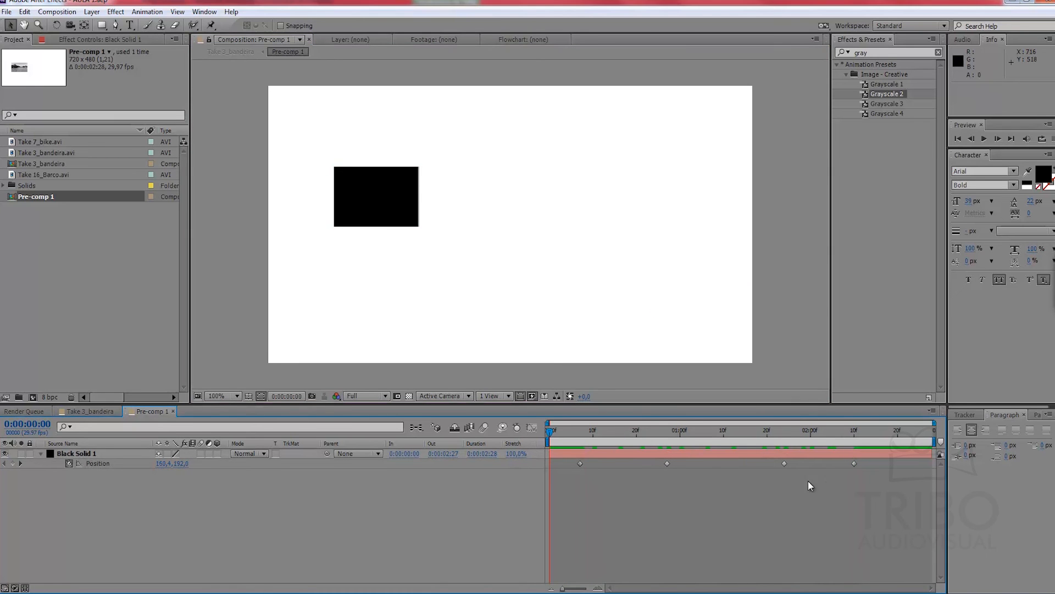
left_click_drag(839, 431, 563, 411)
left_click(580, 463)
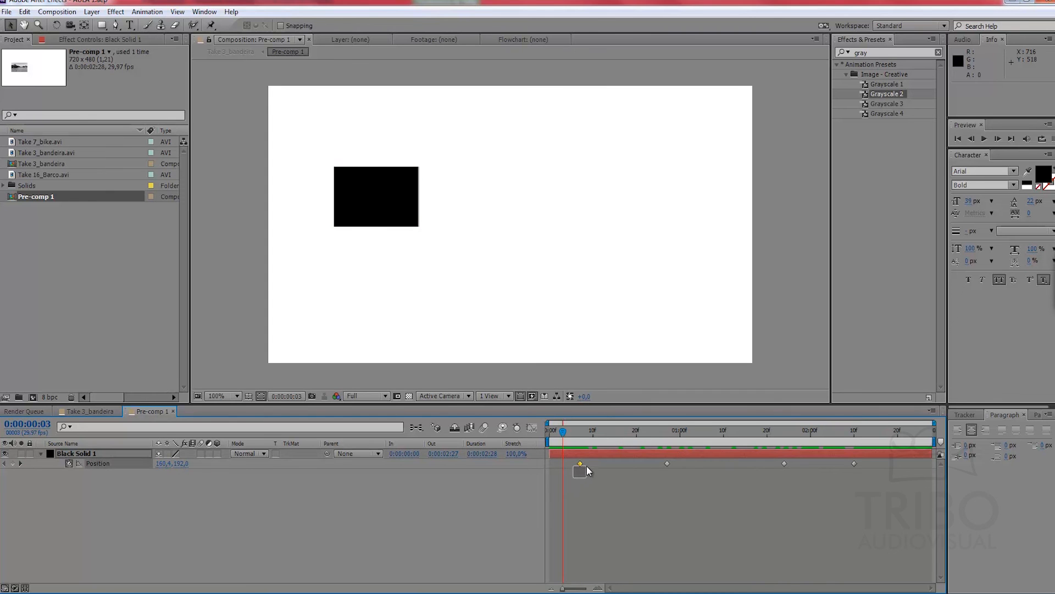
left_click_drag(578, 433, 666, 427)
left_click(801, 482)
Step: Copy the solid's position keyframe at 0:00:00:27 and paste it over the keyframe at 0:00:01:24
left_click(667, 464)
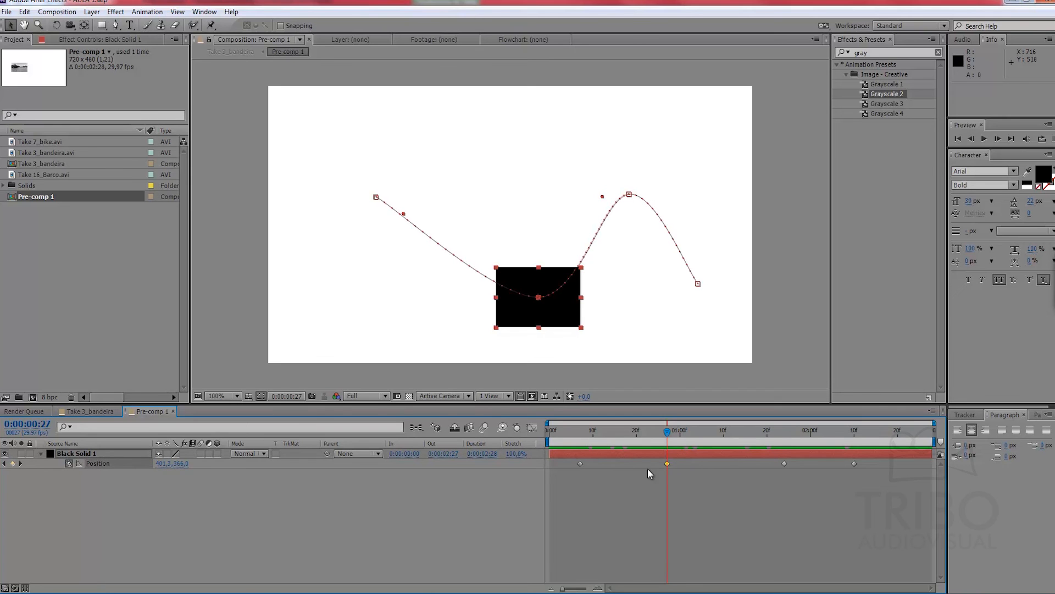
key("ctrl+c")
key("k")
left_click_drag(791, 478, 688, 437)
key("ctrl+v")
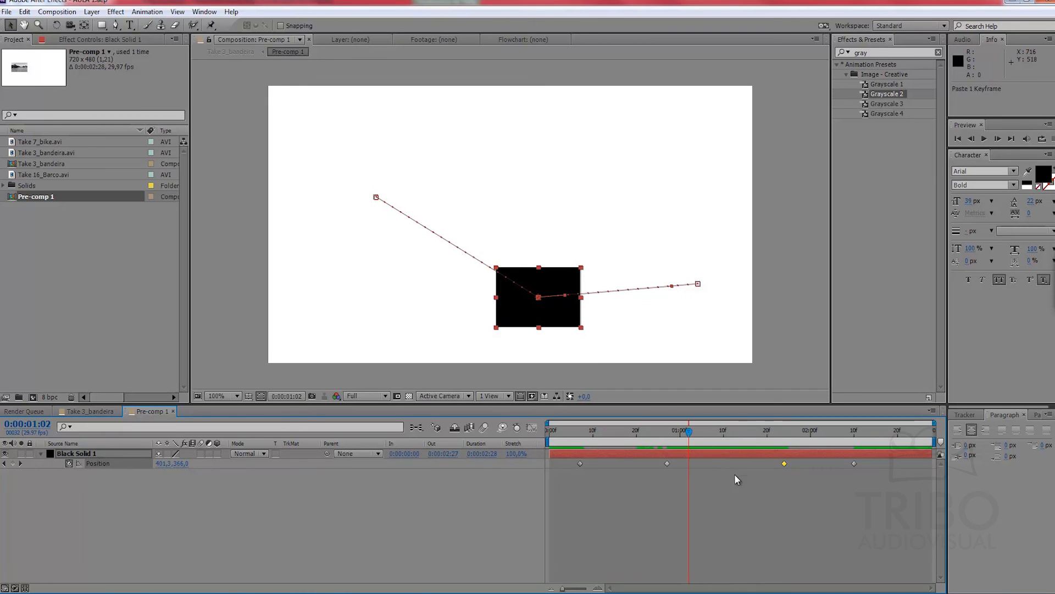
left_click(759, 482)
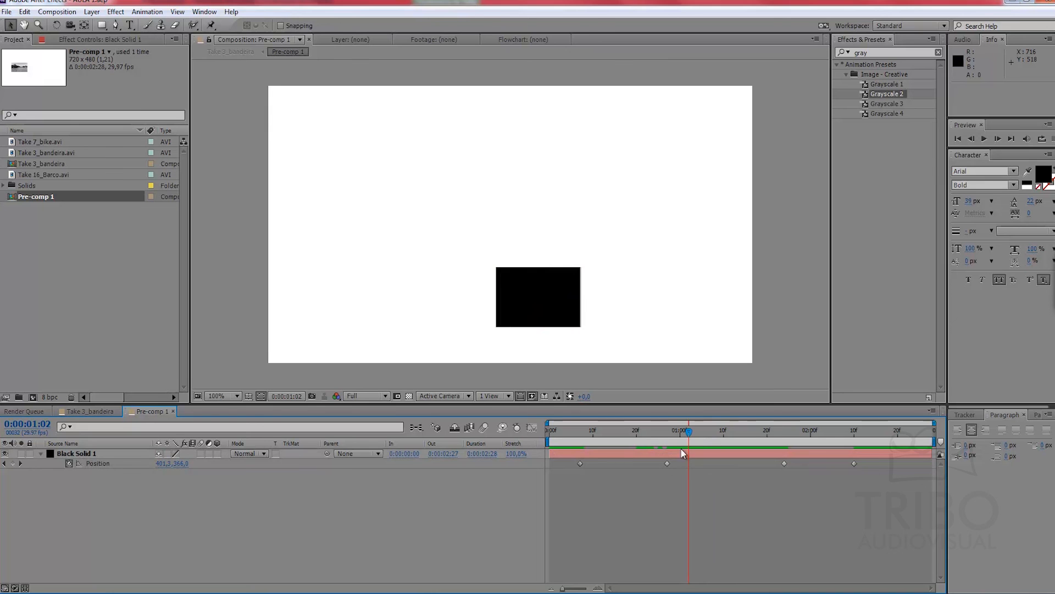
Step: Try nudging the solid slightly at 0:00:01:04 between the two equal keyframes, and undo the move
left_click(668, 464)
left_click(784, 464)
mouse_move(686, 433)
left_mouse_down()
mouse_move(730, 431)
mouse_move(698, 432)
left_mouse_up()
left_click_drag(539, 315, 540, 317)
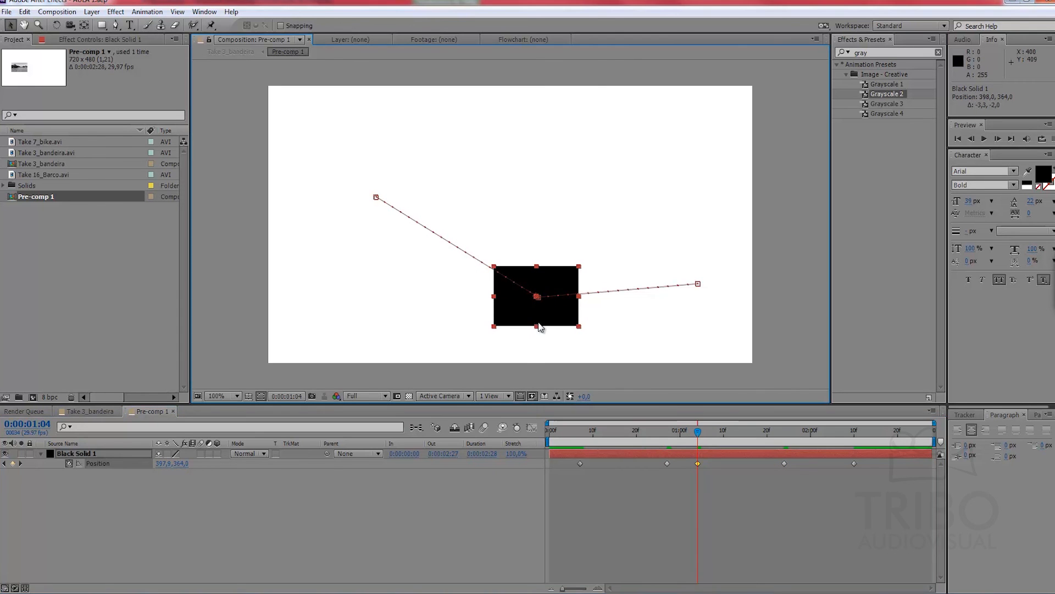
key("ctrl+z")
left_click(706, 469)
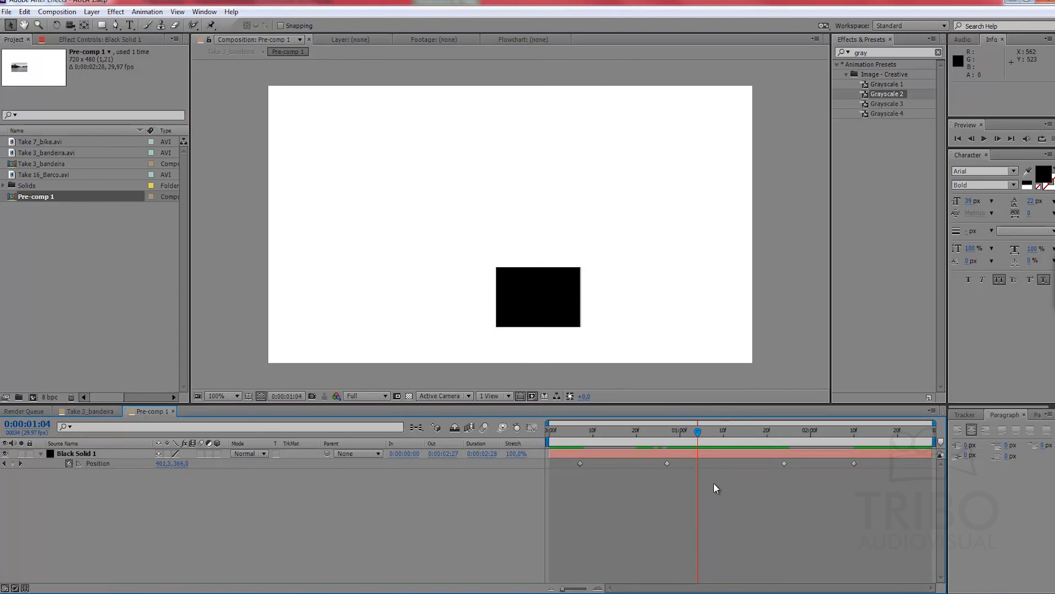
Step: Set both the temporal and spatial interpolation of the solid's four position keyframes to Linear
mouse_move(704, 438)
left_mouse_down()
mouse_move(668, 444)
mouse_move(726, 432)
mouse_move(715, 431)
left_mouse_up()
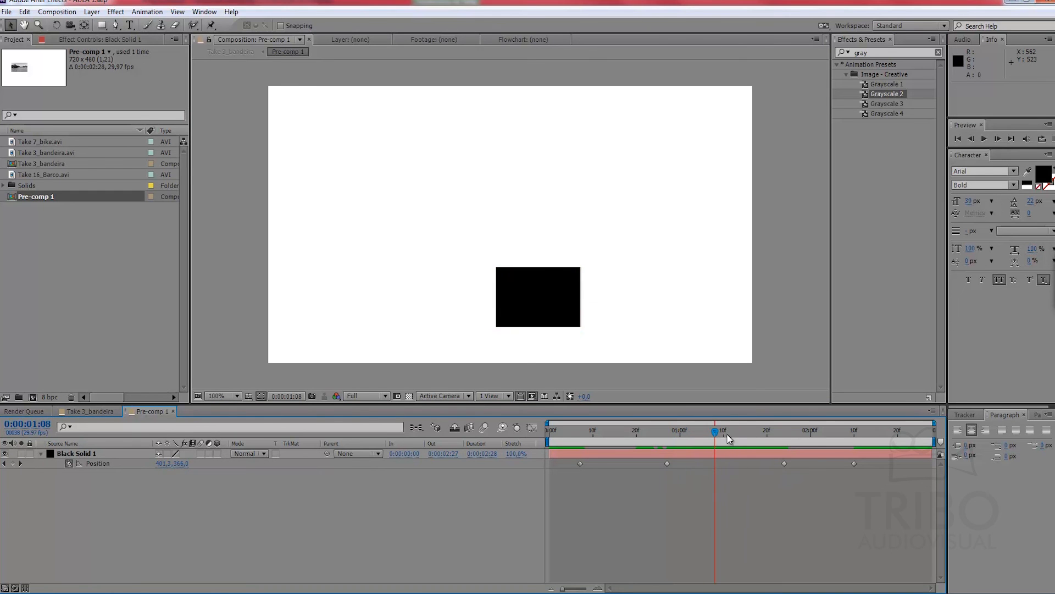
left_click_drag(841, 469, 571, 464)
right_click(667, 463)
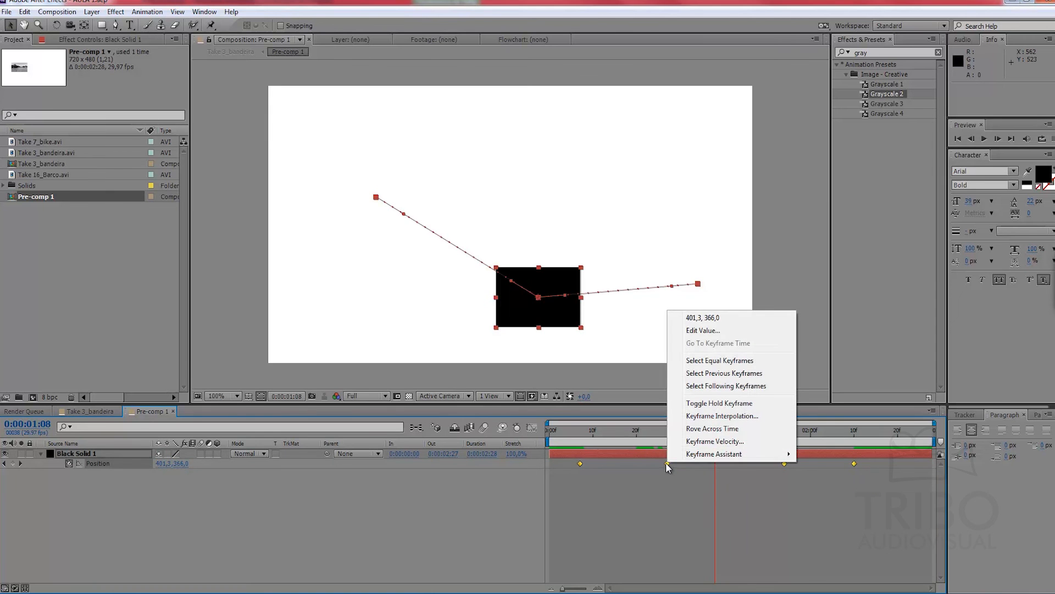
mouse_move(729, 457)
left_click(722, 416)
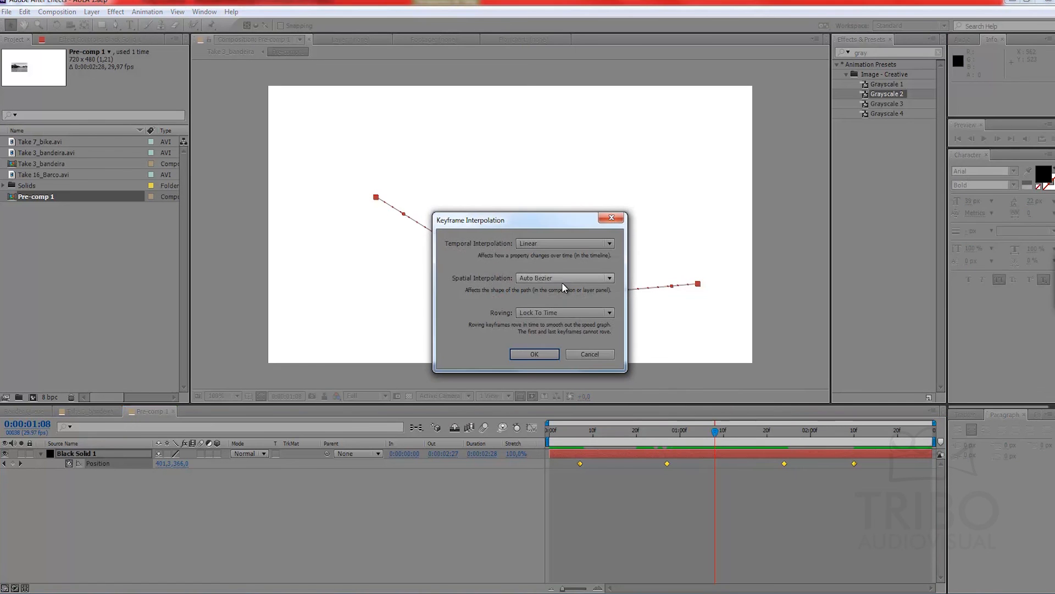
left_click(552, 245)
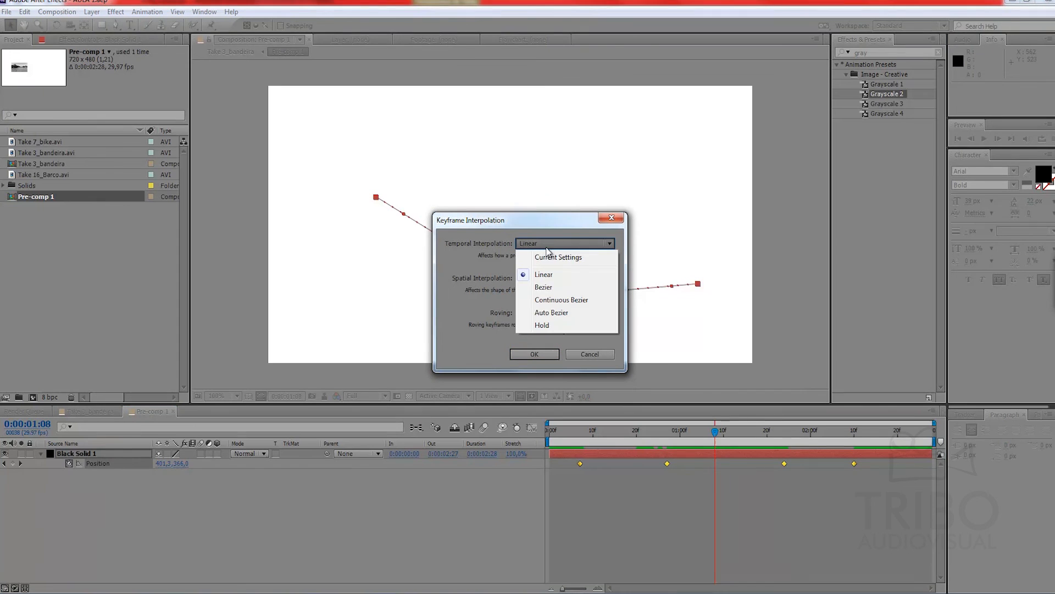
left_click(549, 280)
left_click(538, 277)
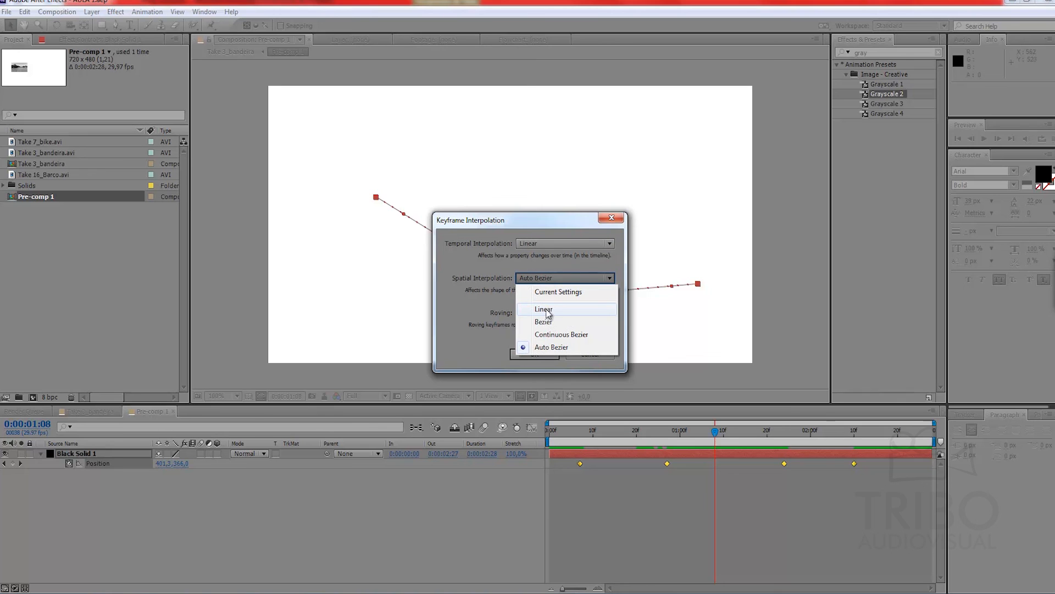
left_click(544, 310)
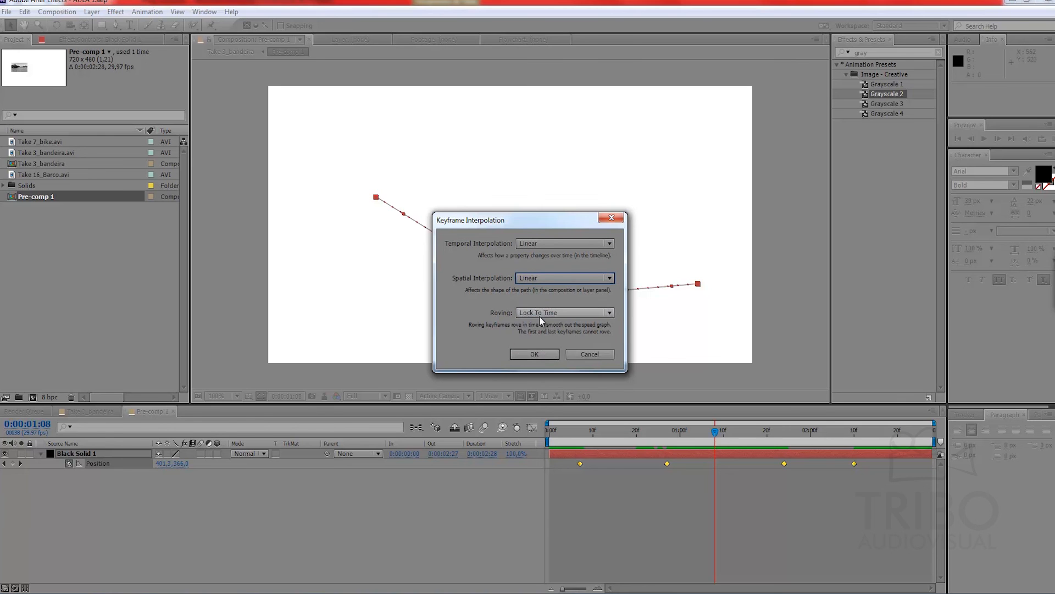
left_click(538, 355)
mouse_move(695, 438)
left_mouse_down()
mouse_move(742, 432)
mouse_move(685, 432)
mouse_move(714, 432)
left_mouse_up()
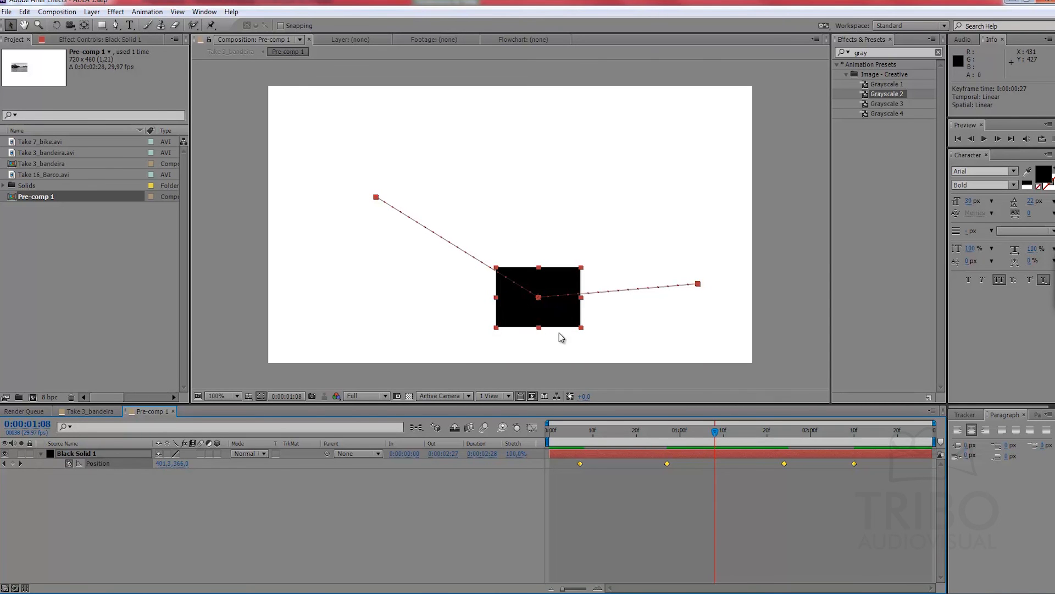
left_click(691, 507)
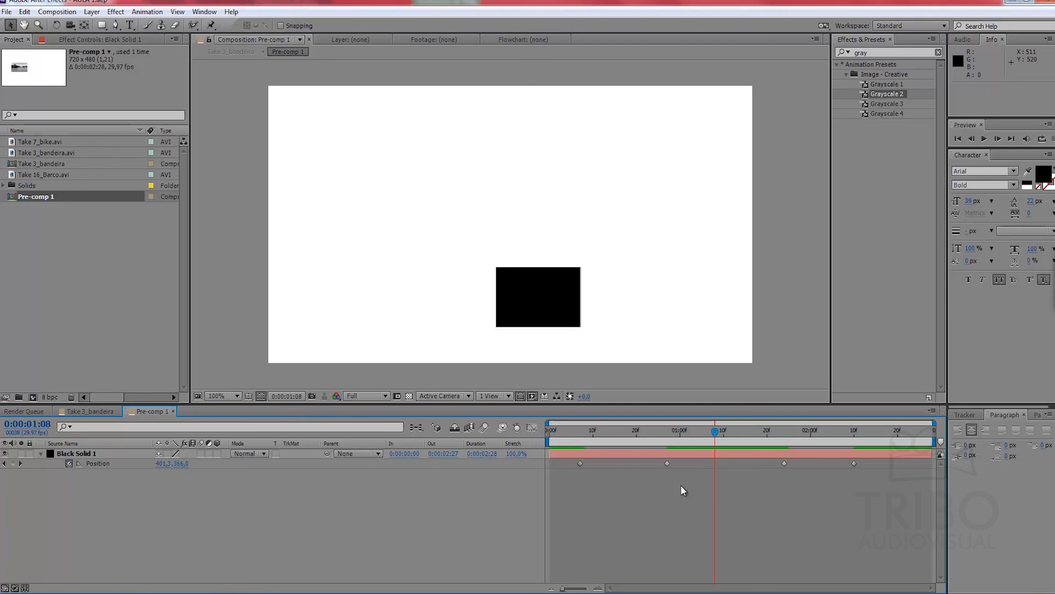
Step: Duplicate the animated black solid three times and reveal the Position property of the duplicates
left_click_drag(568, 463, 864, 470)
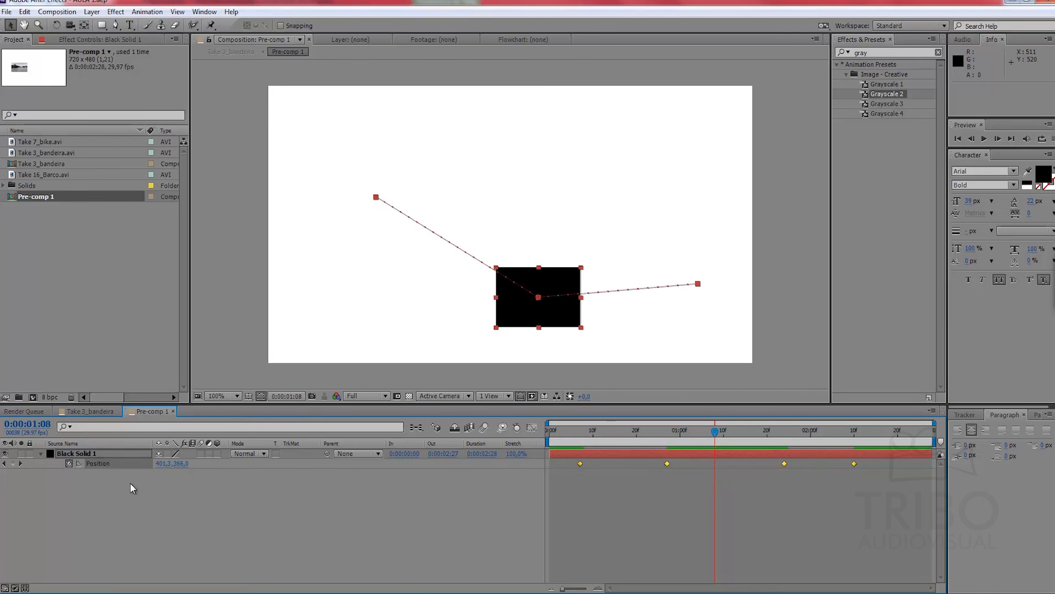
left_click(101, 452)
key("ctrl+d")
key("ctrl+d")
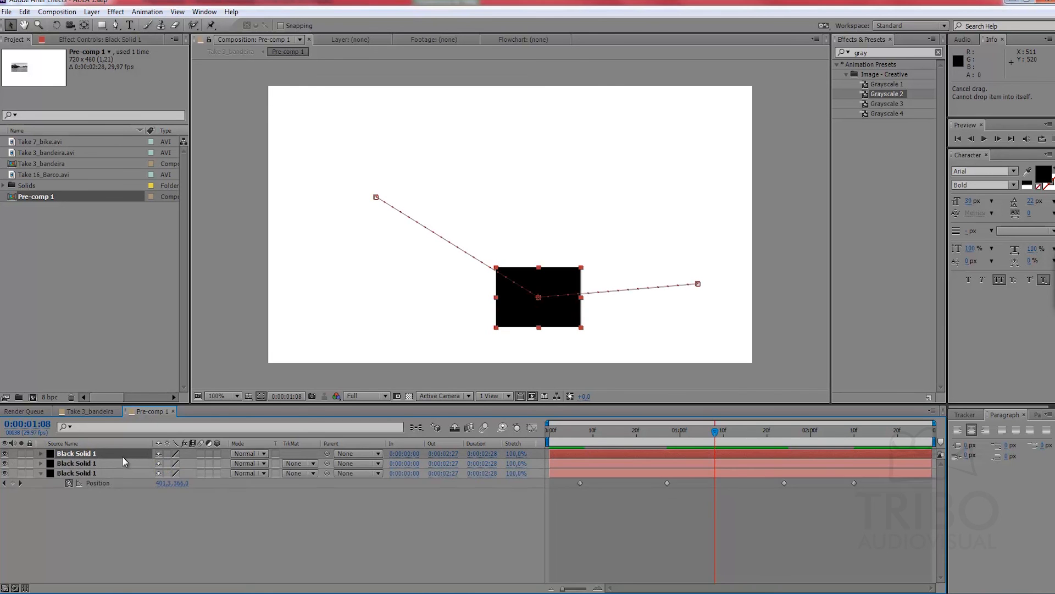
key("ctrl+d")
left_click(107, 473, "shift")
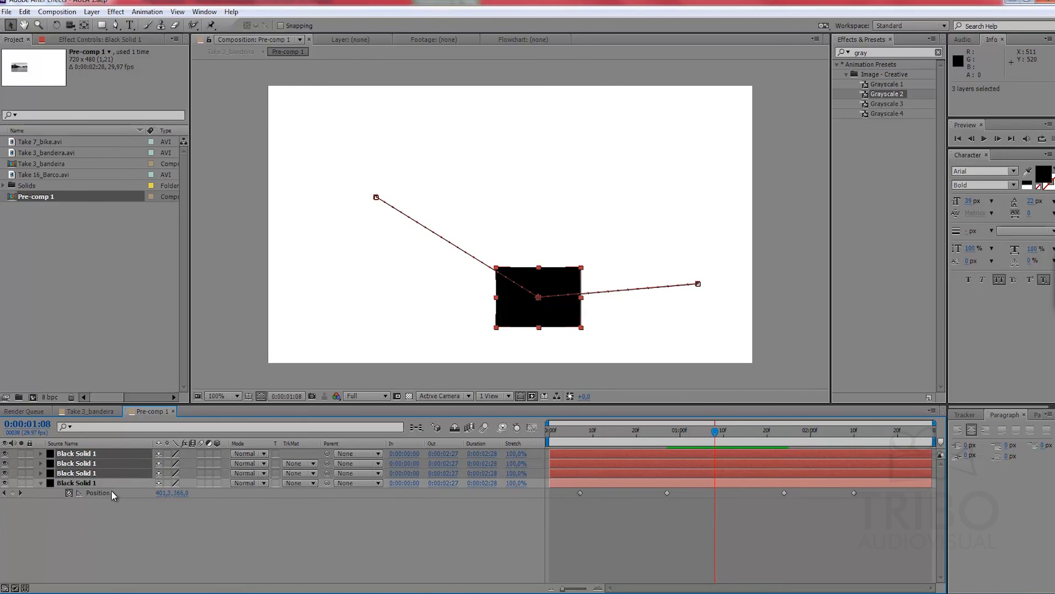
key("p")
Step: Stretch the spacing of the second solid layer's four position keyframes so the last one falls slightly later
left_click(572, 479)
left_click_drag(571, 479, 846, 487)
left_click(584, 545)
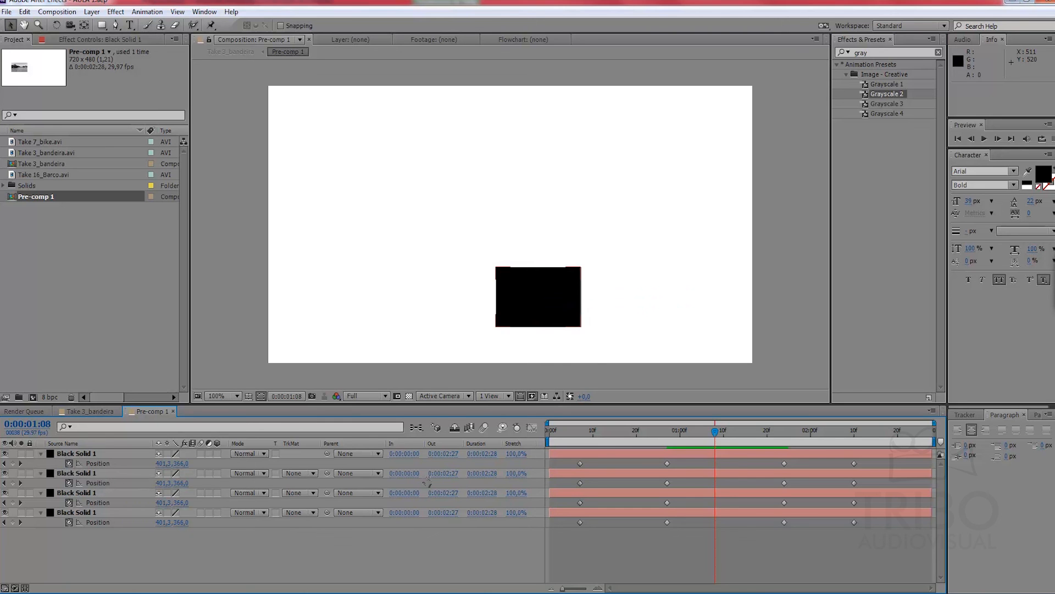
left_click(100, 482)
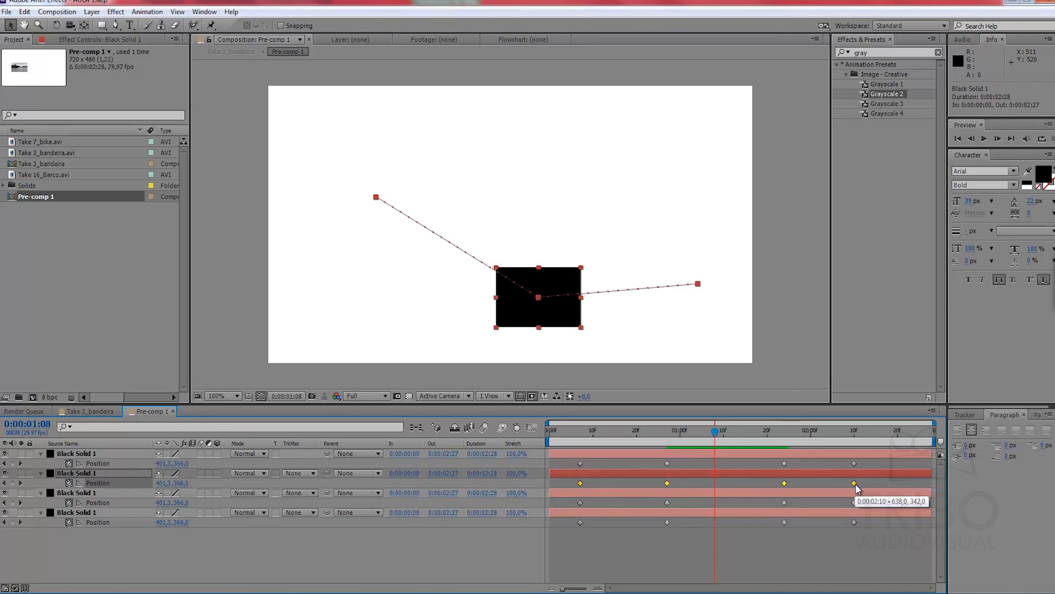
left_click_drag(855, 484, 845, 488)
left_click_drag(754, 482, 802, 486)
left_click_drag(917, 486, 859, 490)
left_click(742, 553)
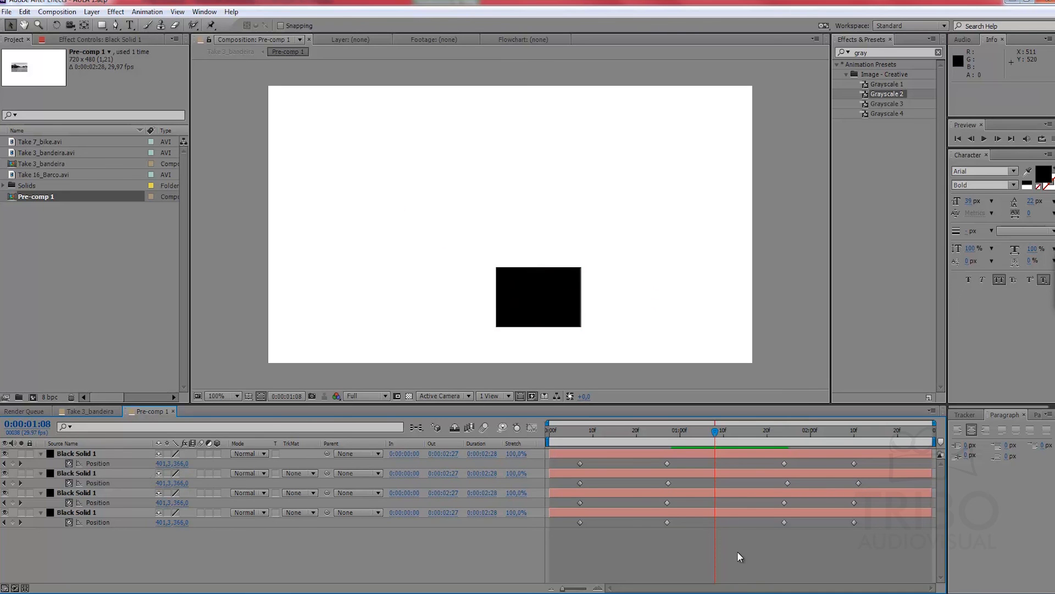